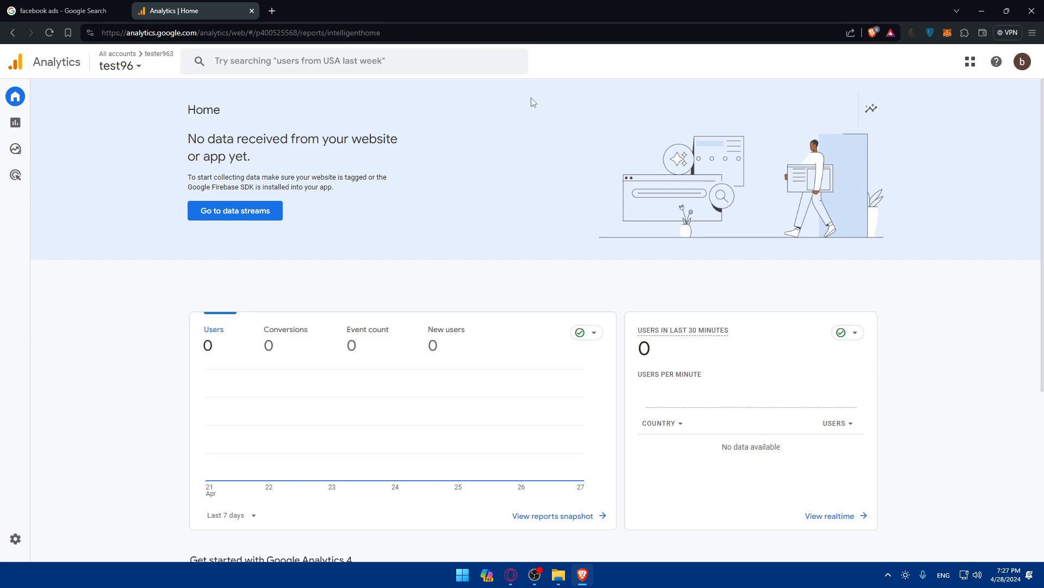
- Open Meta Ads Manager from the Facebook ads search results and dismiss the account updates and the payment method notice
click(103, 11)
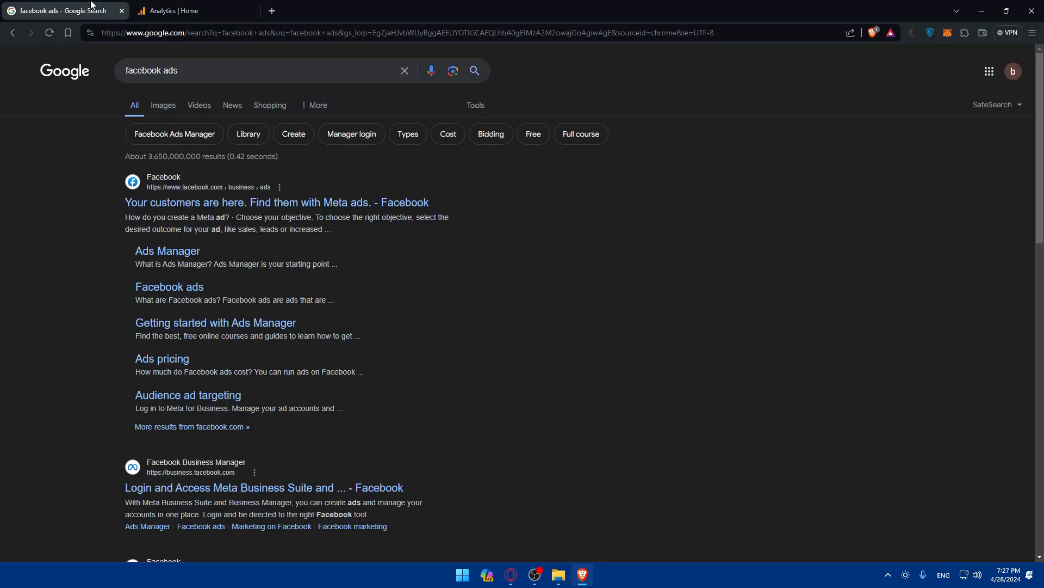
click(210, 207)
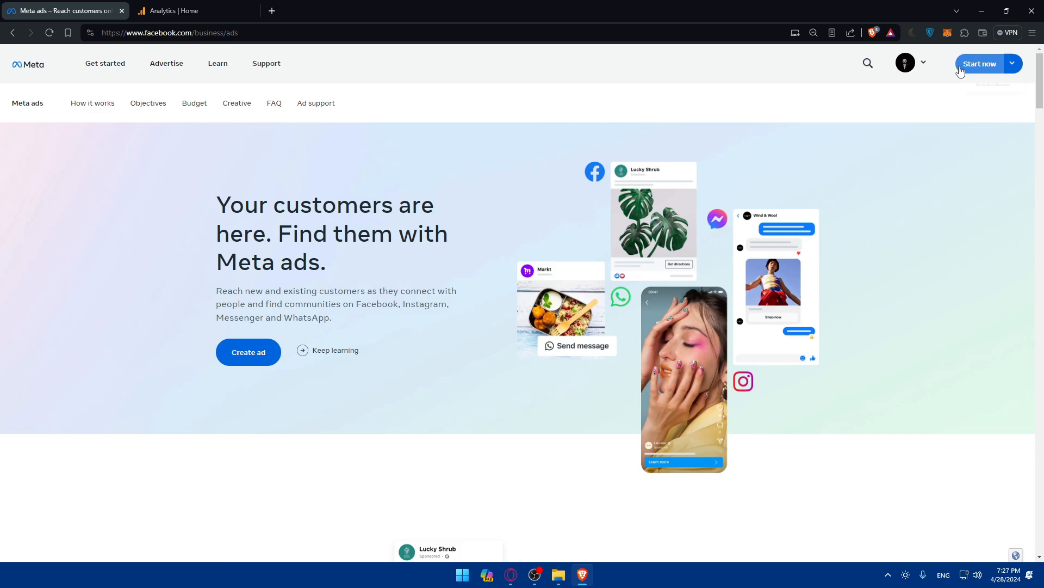
click(913, 63)
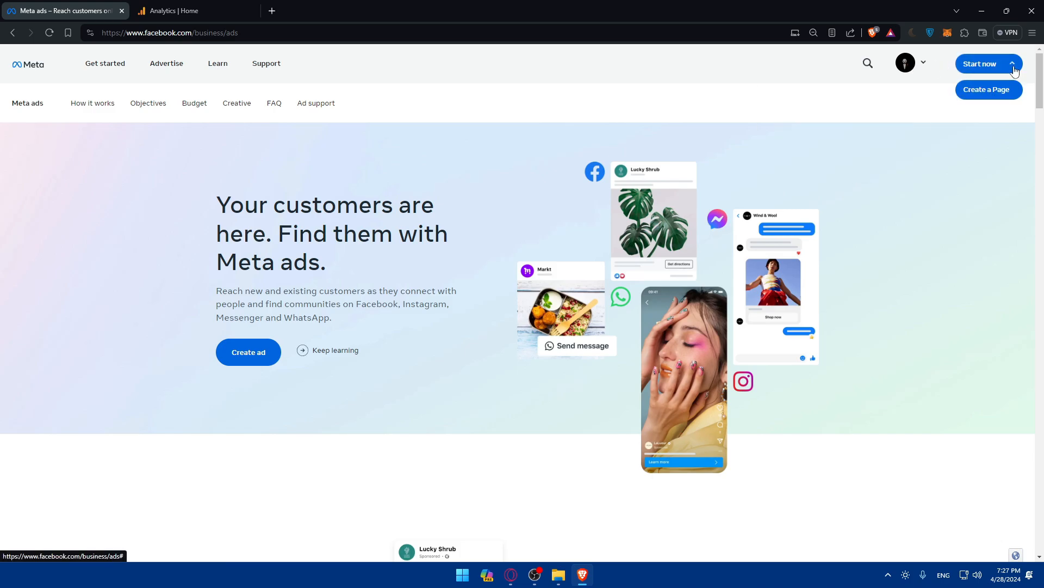
click(991, 66)
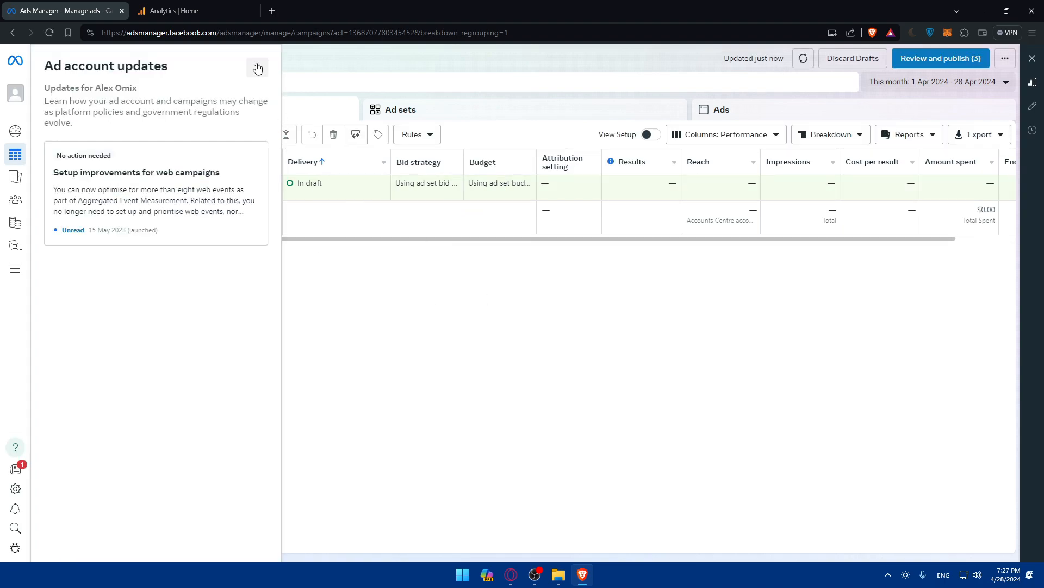
click(258, 68)
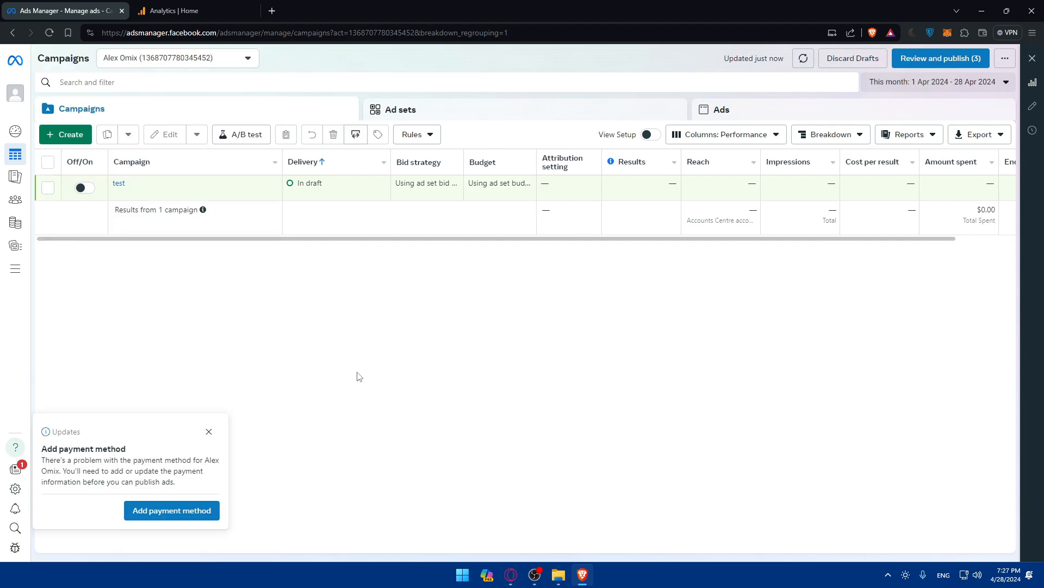
click(209, 431)
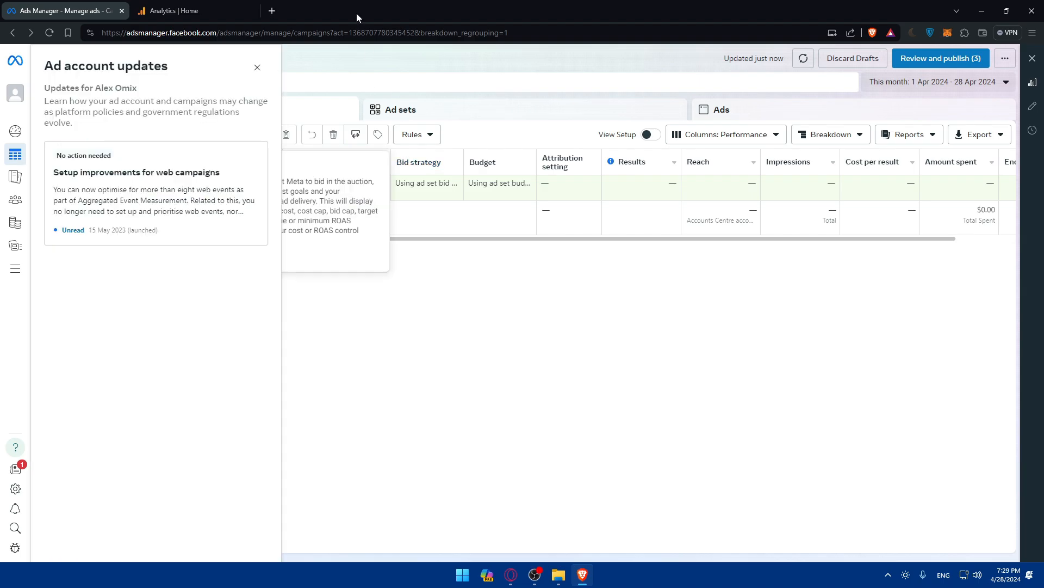
- Switch to Google Analytics, examine the test96 property's data streams, admin settings and product links, and return to its home page
click(236, 15)
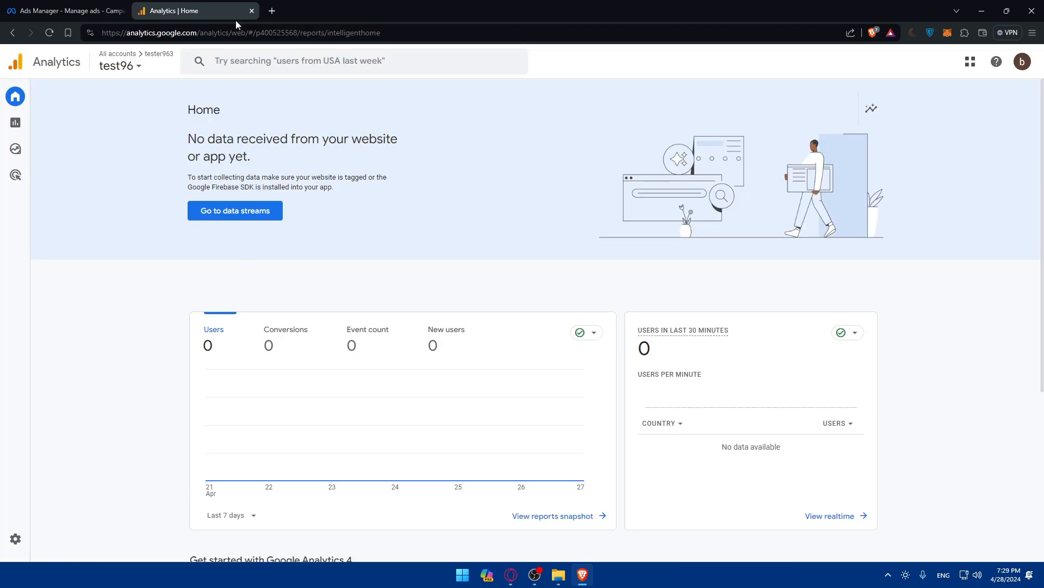
click(249, 224)
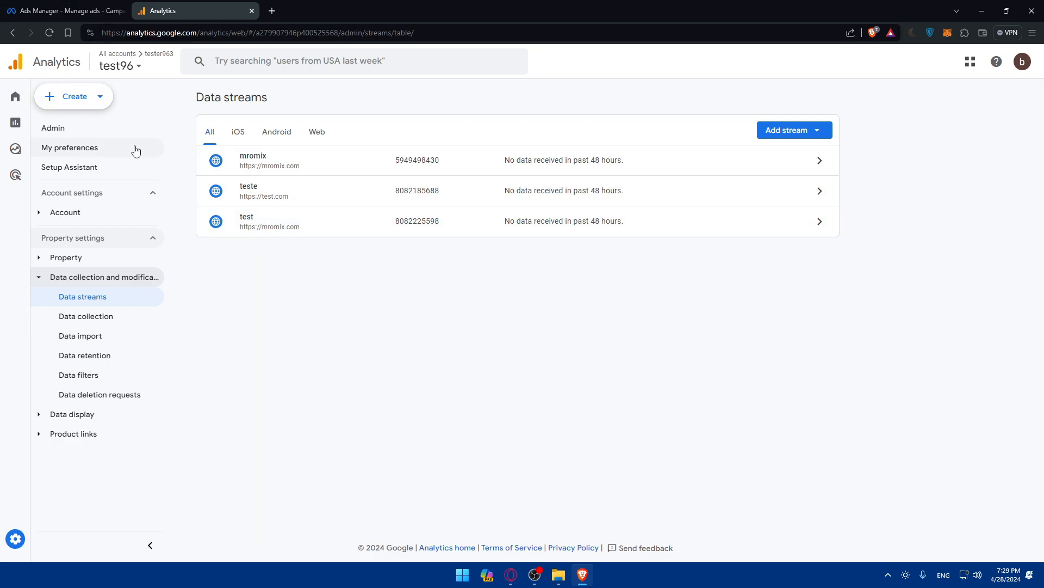
click(18, 539)
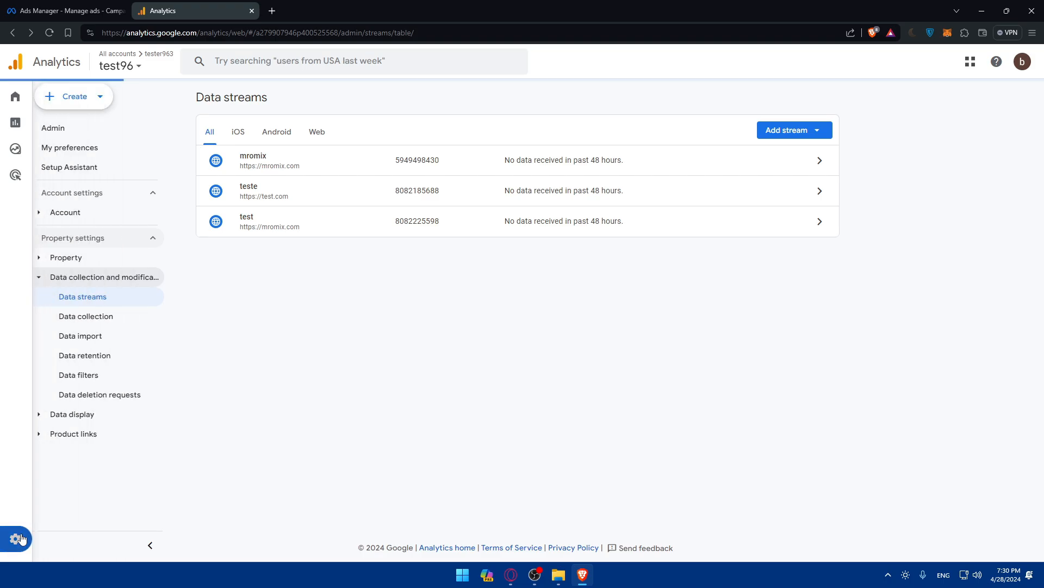
scroll(417, 278, down, 5)
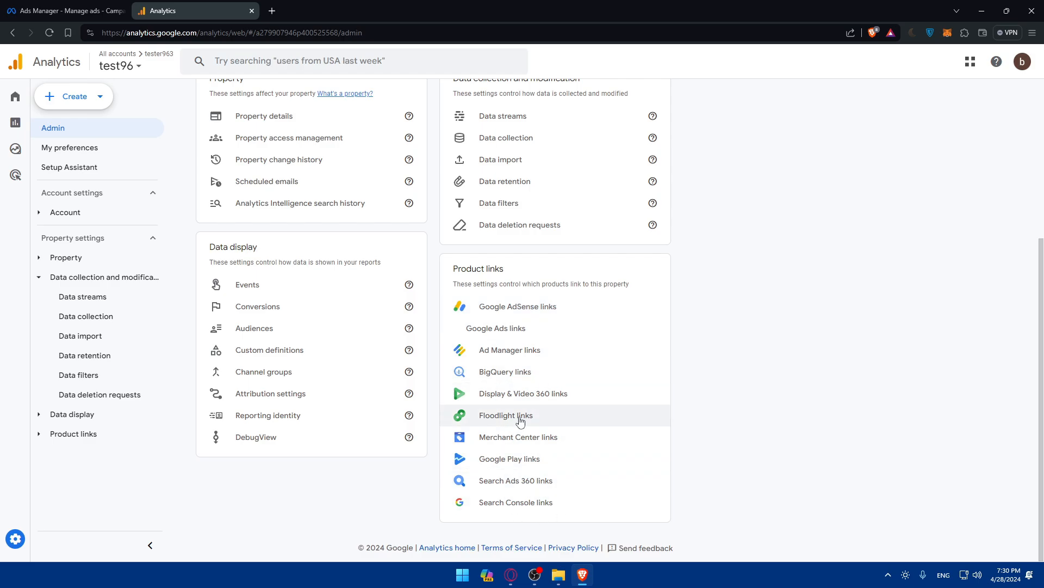
scroll(508, 419, up, 5)
scroll(514, 381, down, 5)
scroll(522, 427, up, 2)
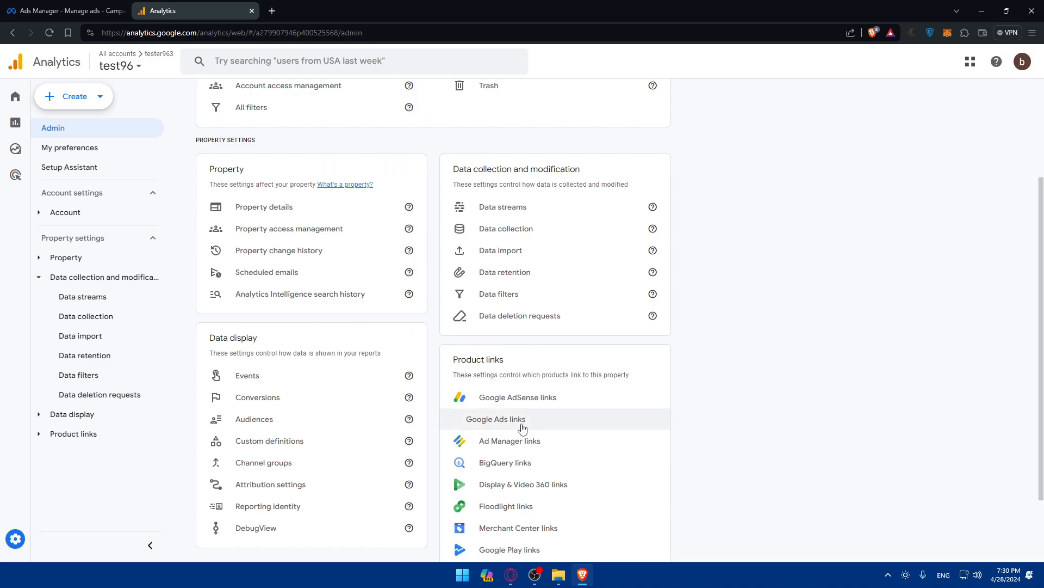
scroll(519, 419, up, 3)
scroll(518, 412, down, 5)
scroll(489, 381, up, 5)
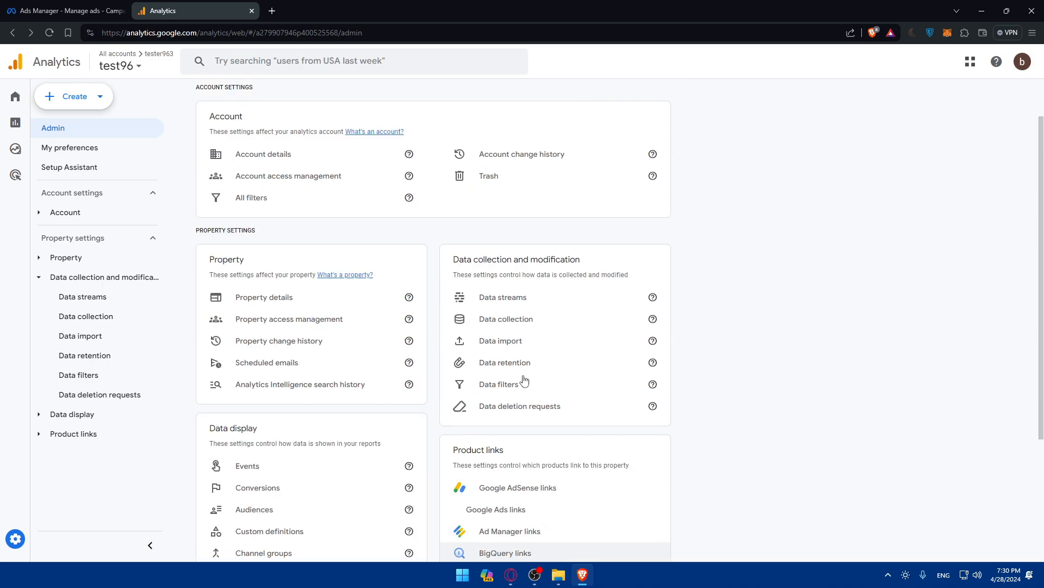
scroll(522, 377, down, 5)
scroll(526, 387, up, 5)
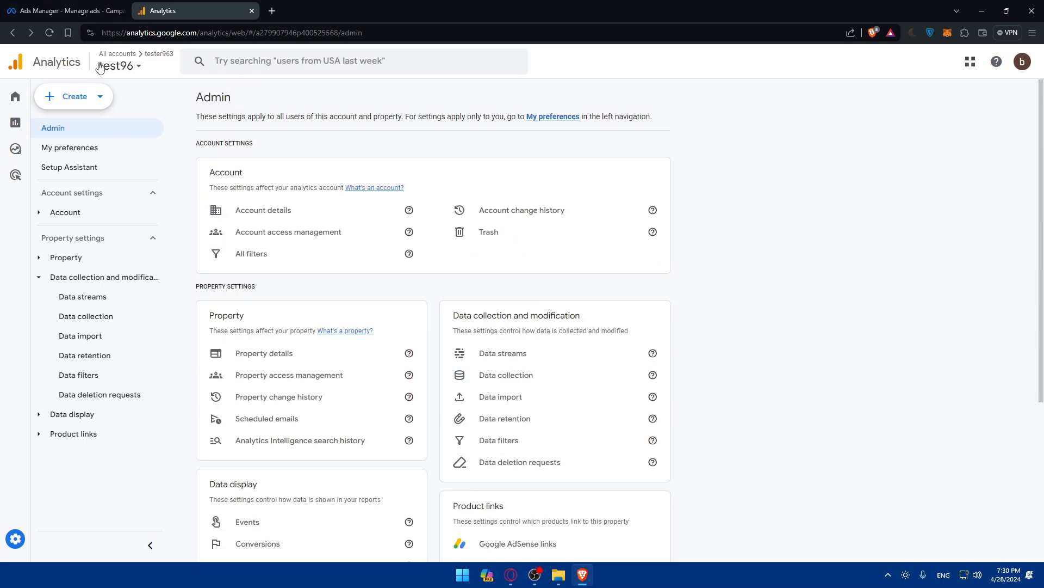
click(87, 296)
click(19, 101)
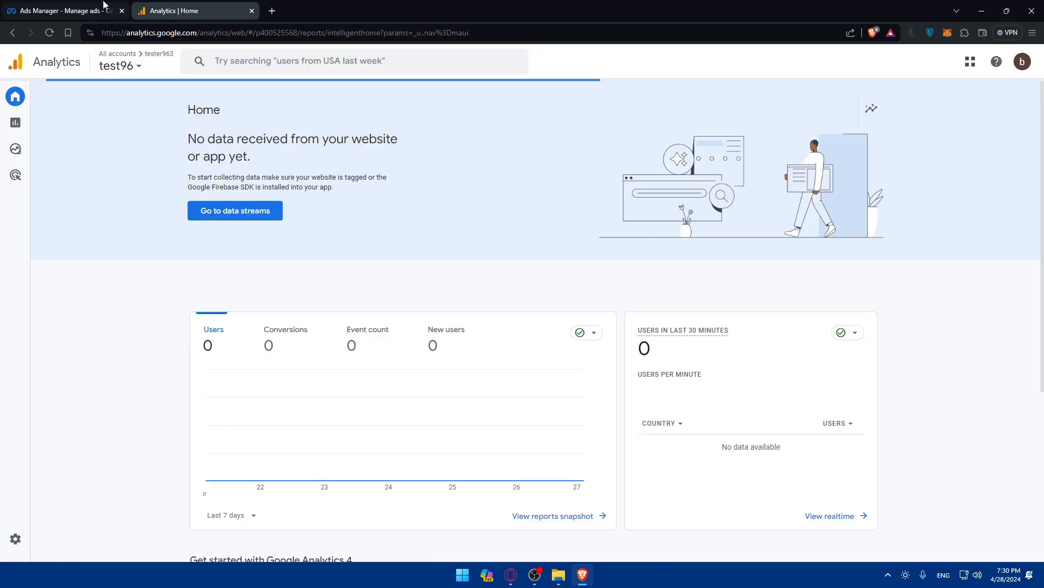
- Switch back to Meta Ads Manager and clear the account updates from the campaigns view
click(104, 7)
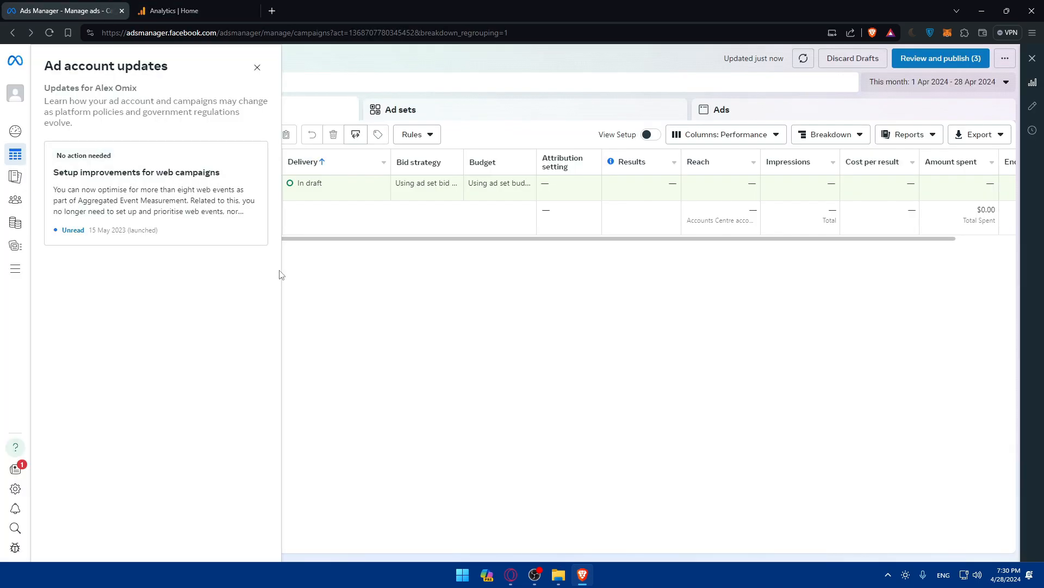
click(209, 431)
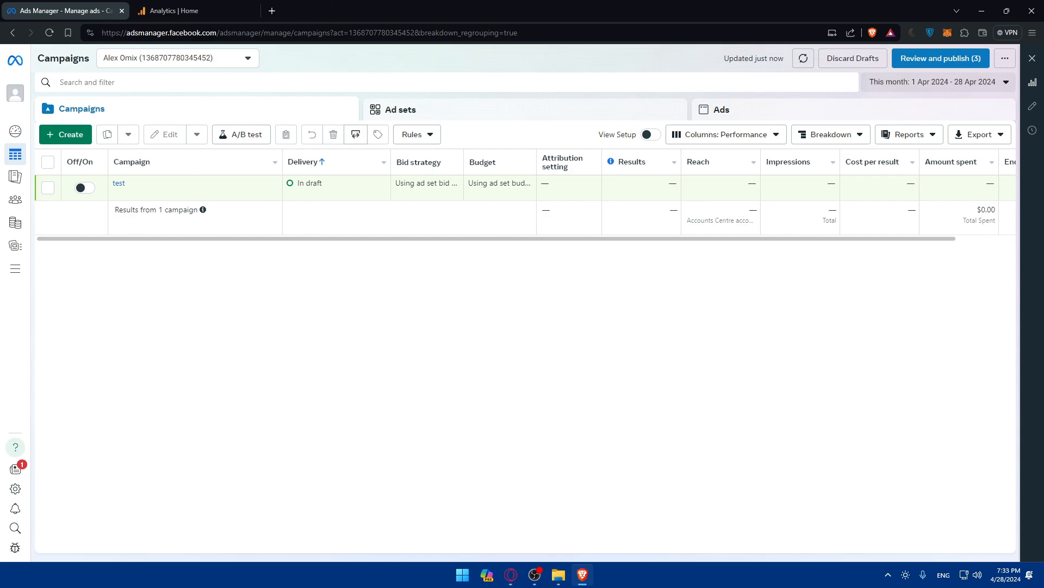
key(alt+Tab)
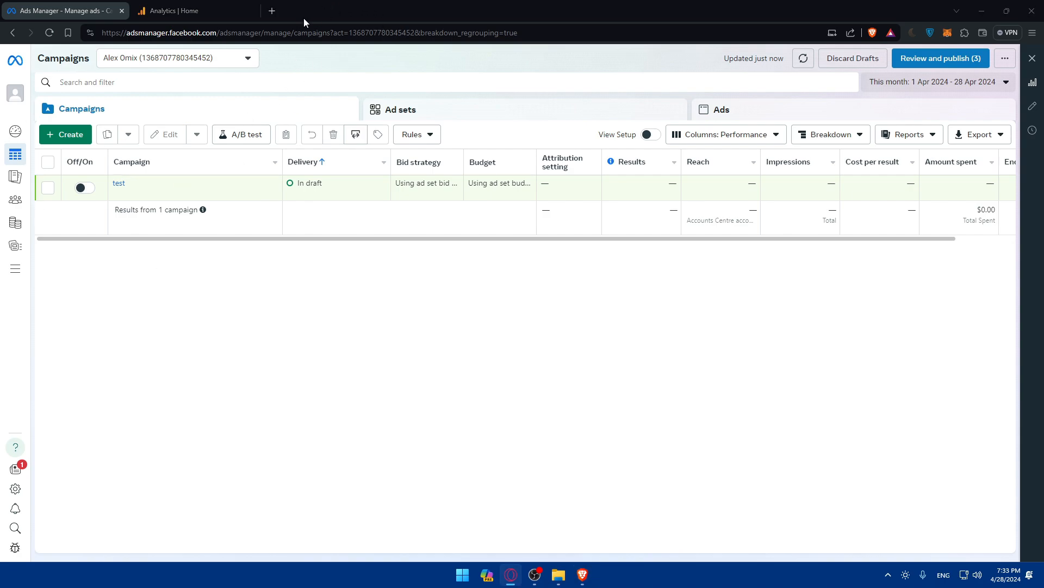
- Open zapier.com in a new browser tab
click(272, 11)
text(zapier.co)
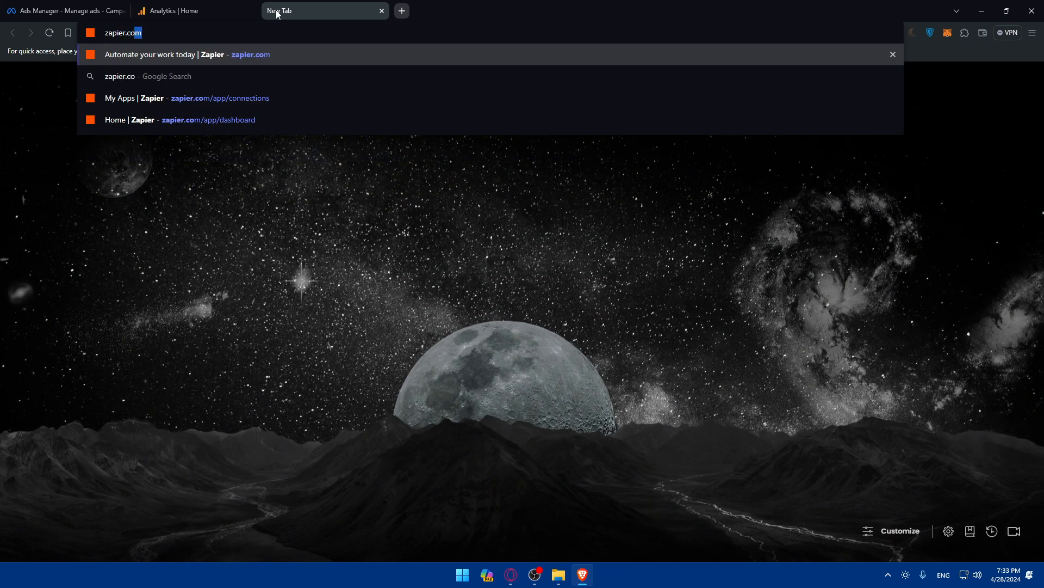
key(Return)
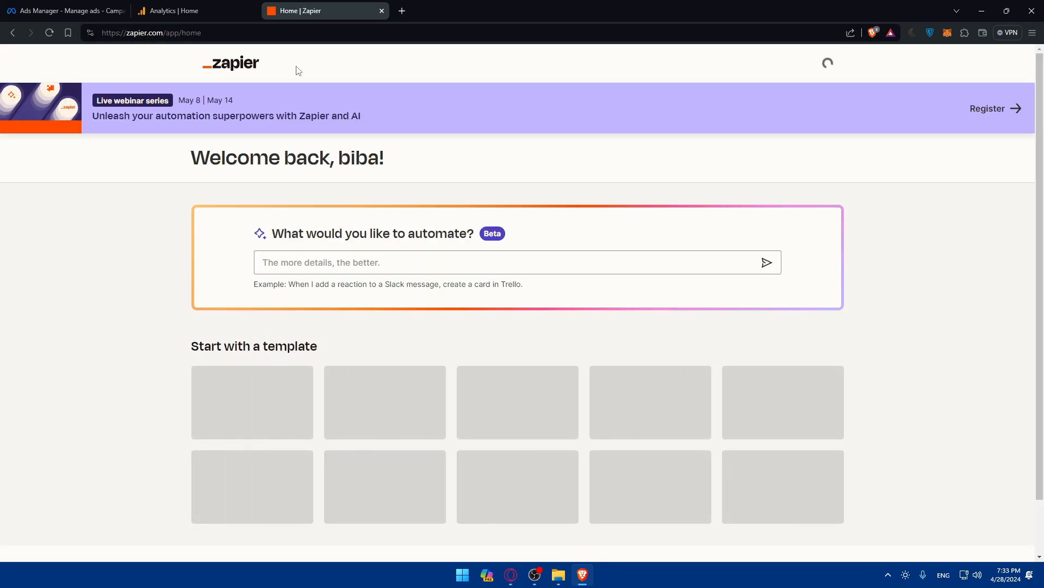
key(ctrl+shift+n)
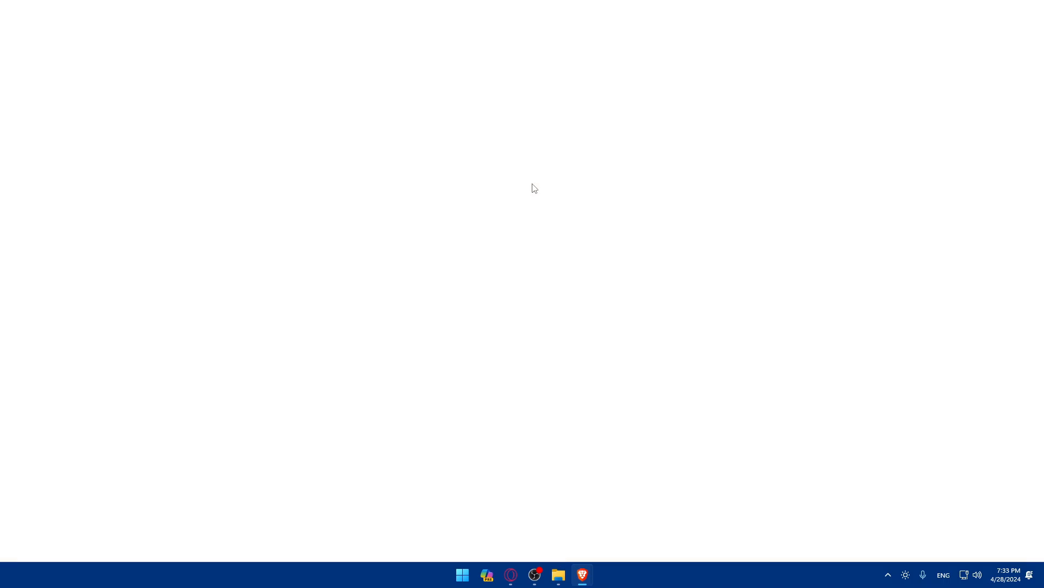
text(https://zapier.com)
key(Return)
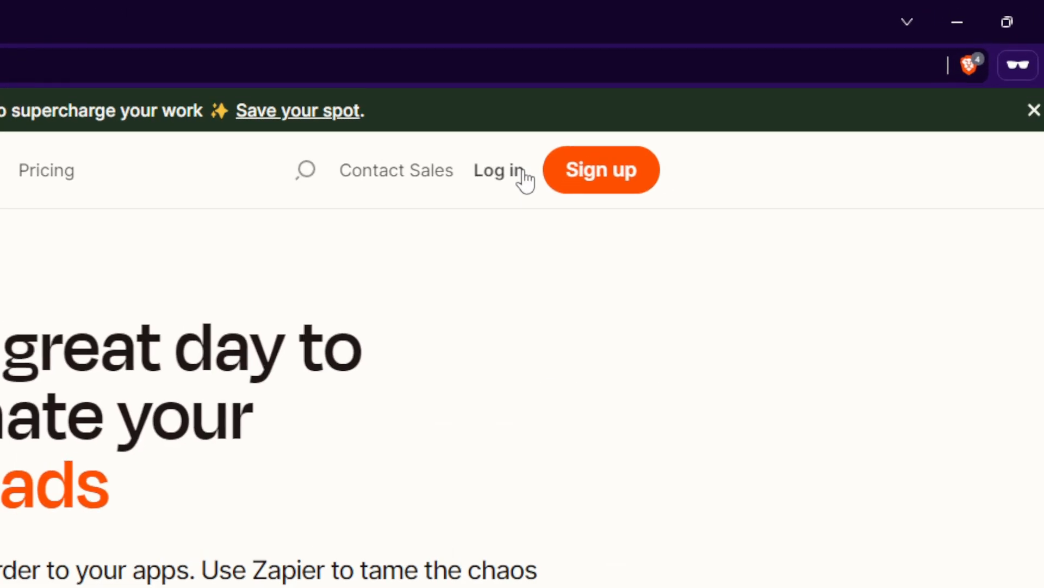
click(522, 172)
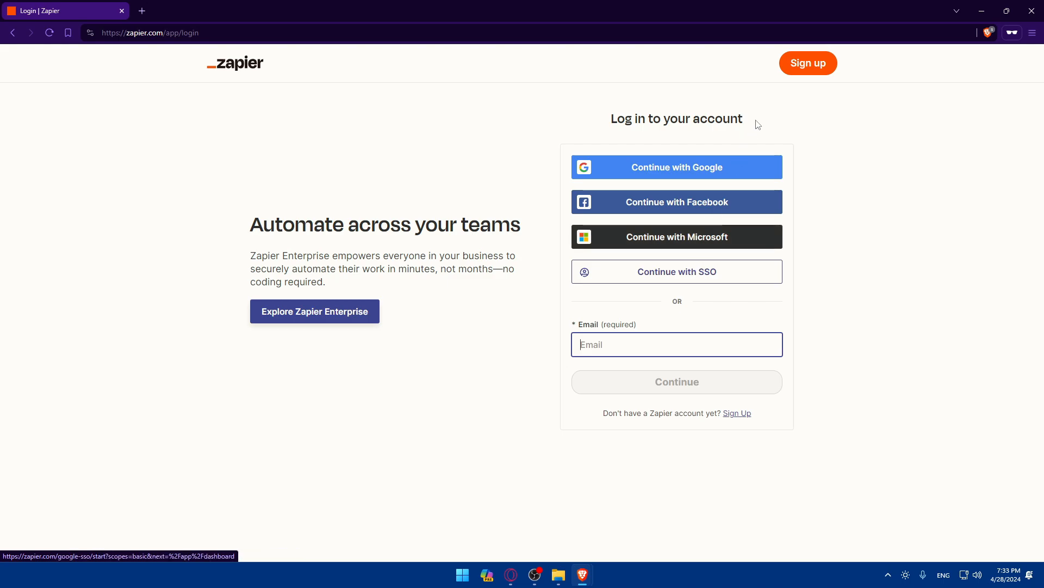
click(828, 73)
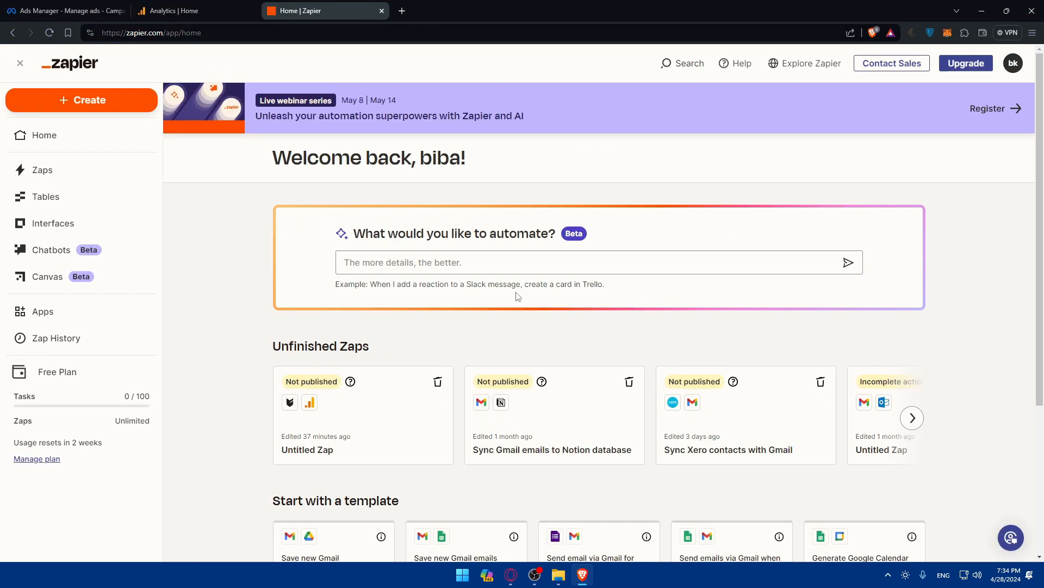
- In the signed-in Zapier account, search the apps for "facebook", view the existing Facebook Lead Ads connections, and return to the search
click(82, 314)
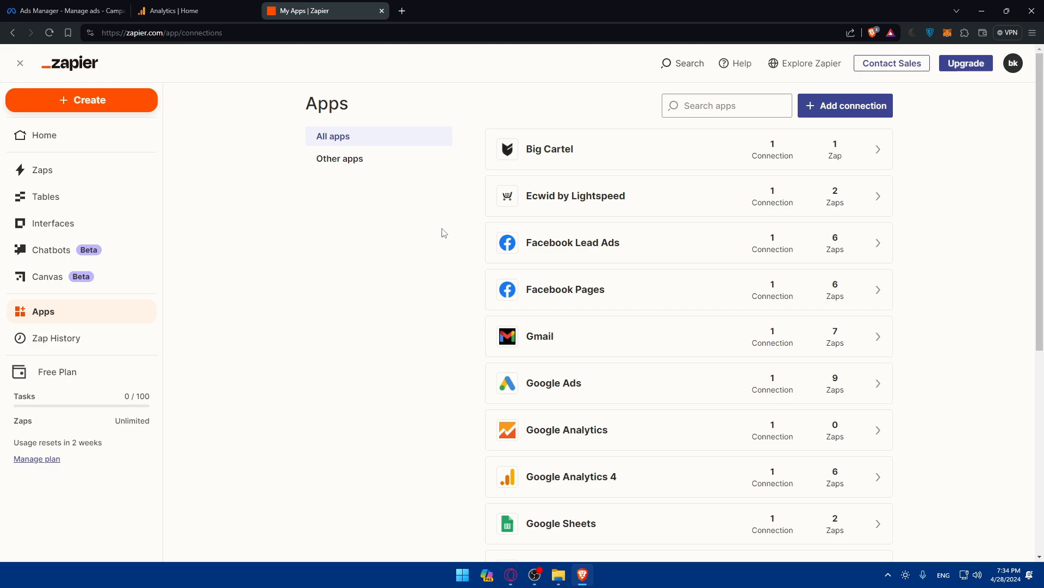
click(692, 110)
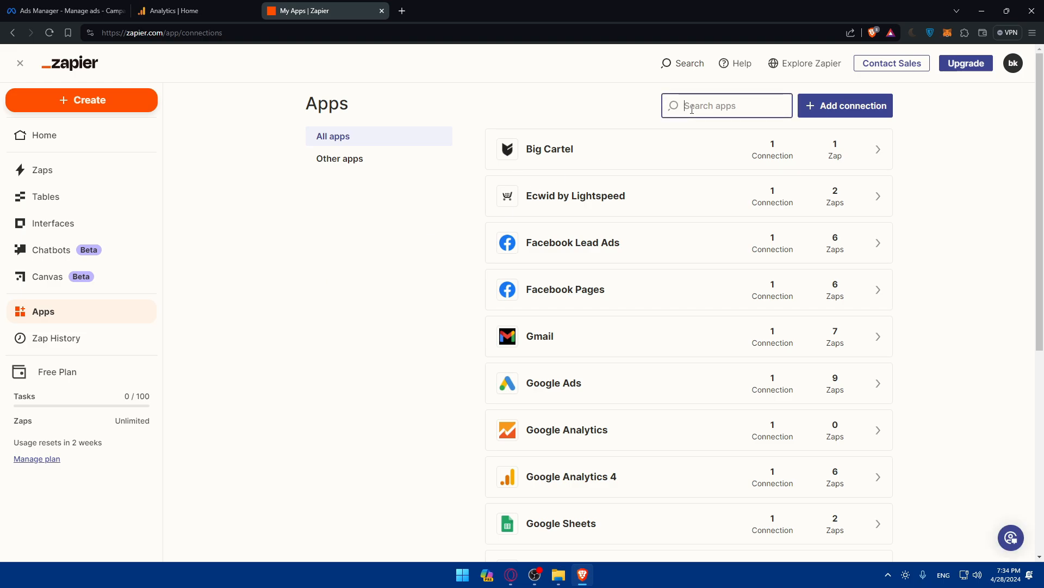
text(facebook ad)
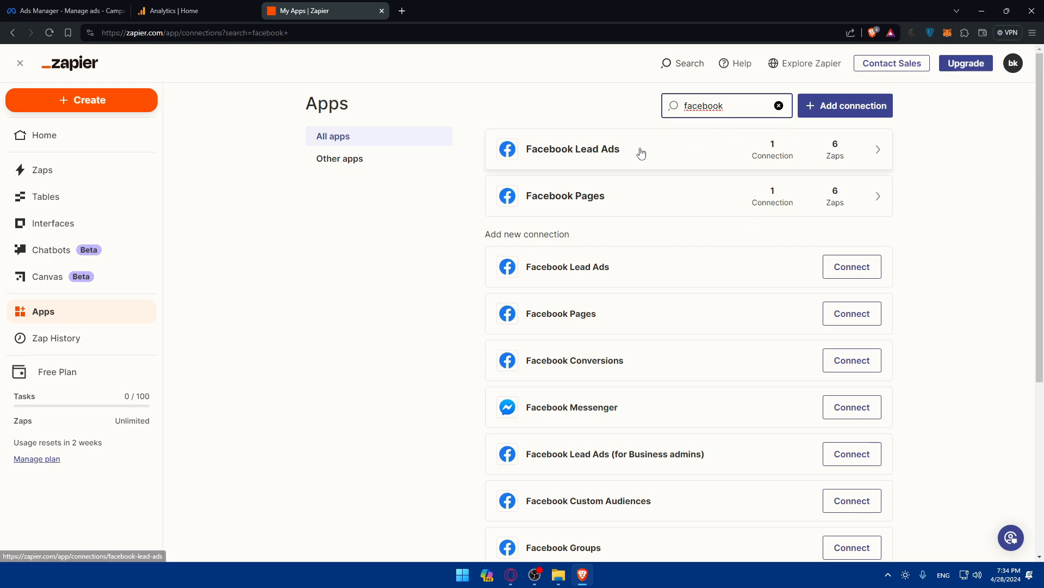
click(652, 148)
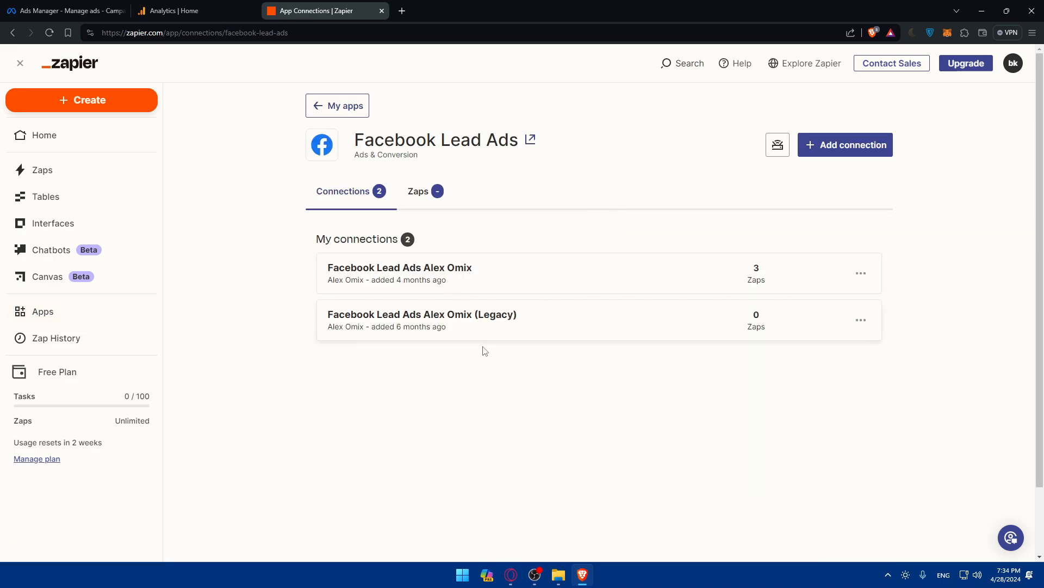
key(alt+Left)
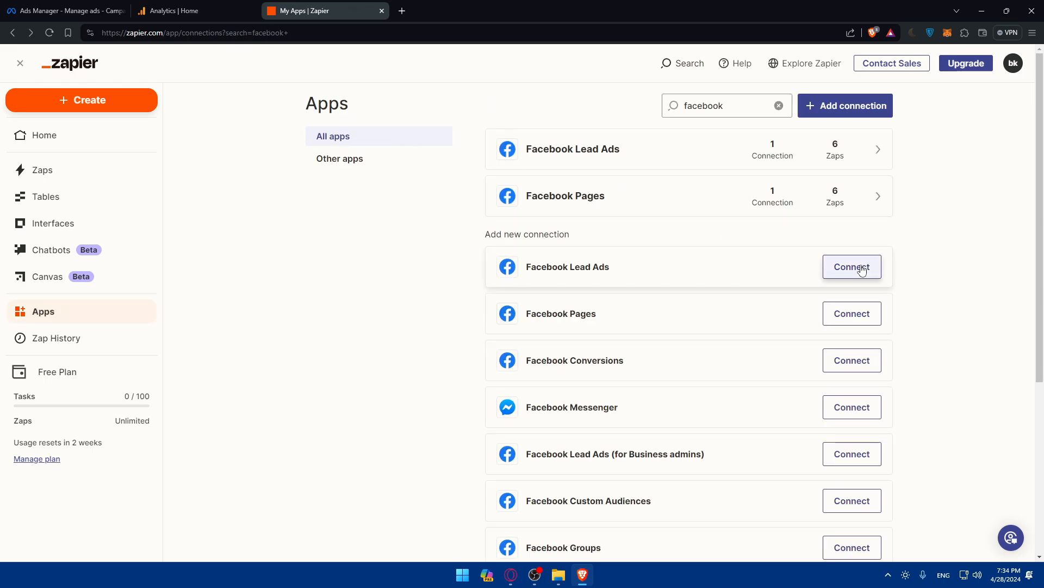
- Add a Facebook Lead Ads connection, switching to the required Facebook account and authorizing Zapier to continue with it
click(852, 267)
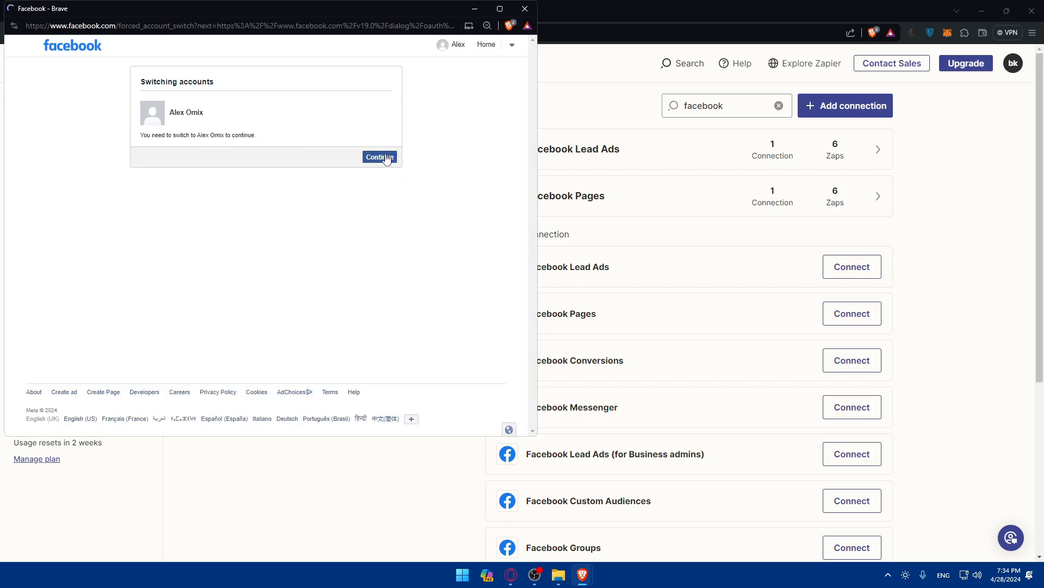
click(381, 158)
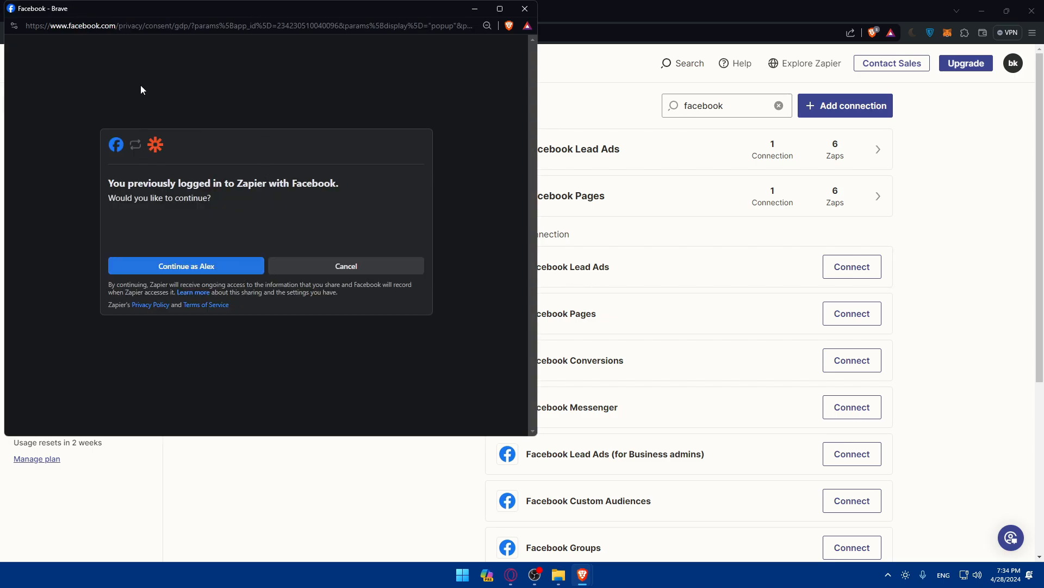
click(207, 266)
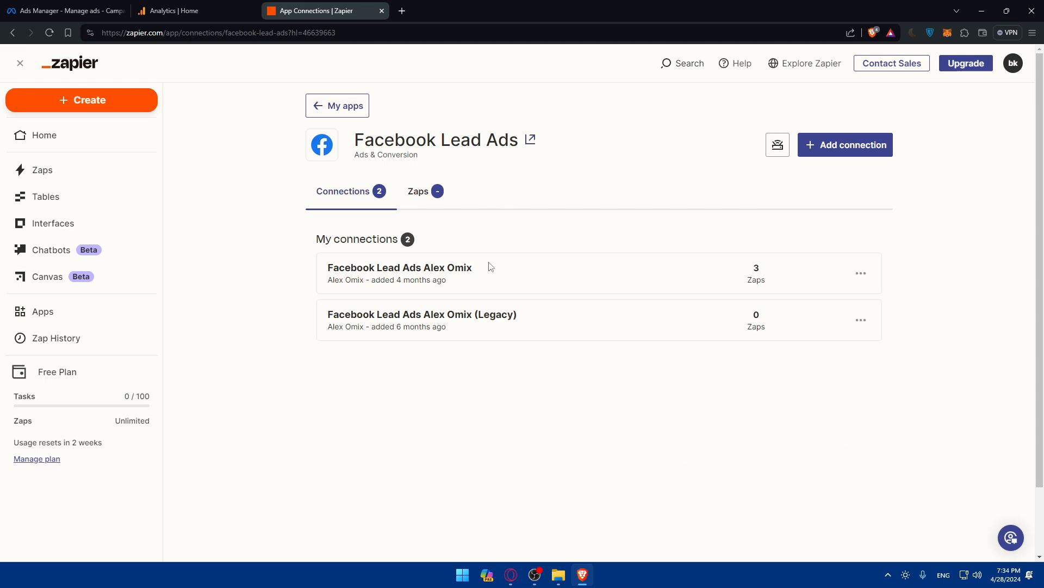
- Return to the list of all apps and search it for "analytics"
click(342, 103)
click(716, 106)
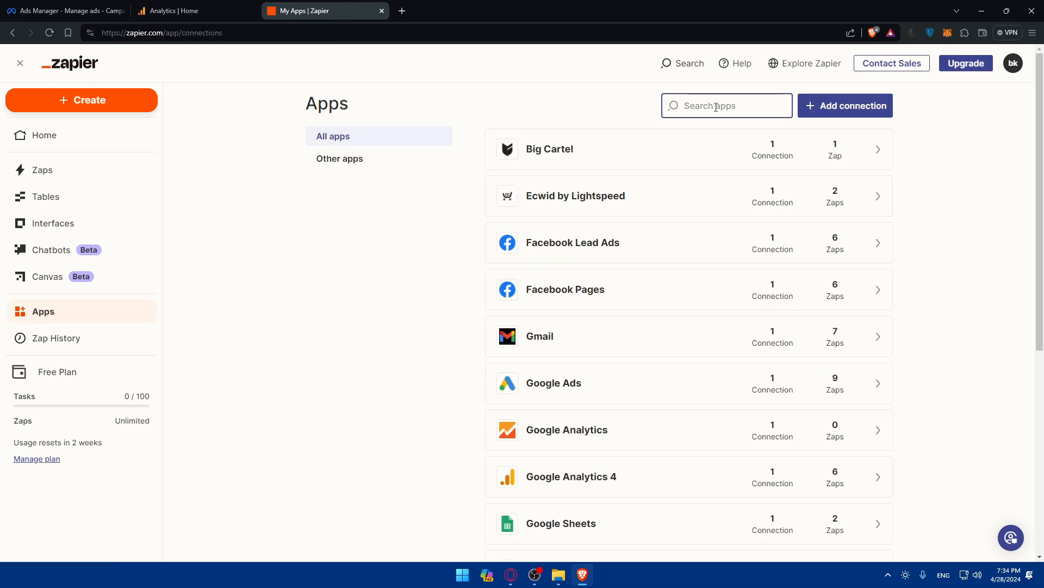
text(ana)
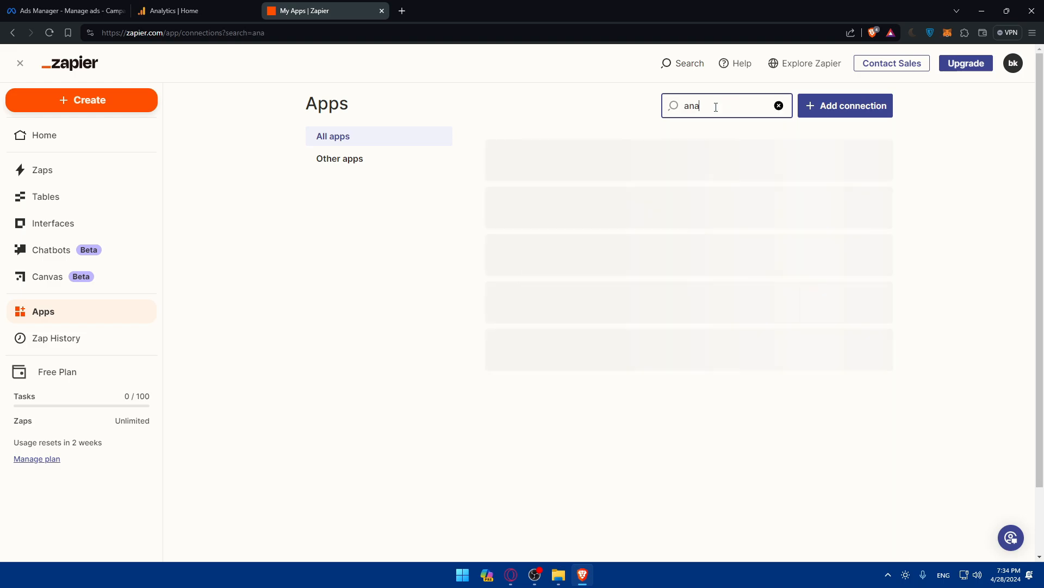
text(ylt)
key(BackSpace)
key(BackSpace)
key(BackSpace)
key(BackSpace)
key(BackSpace)
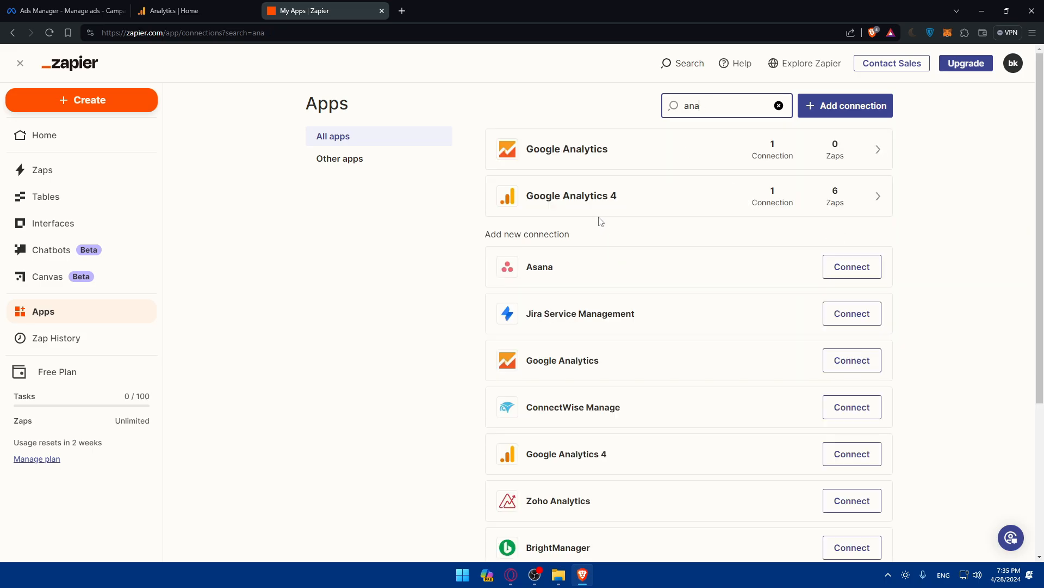
text(lytics)
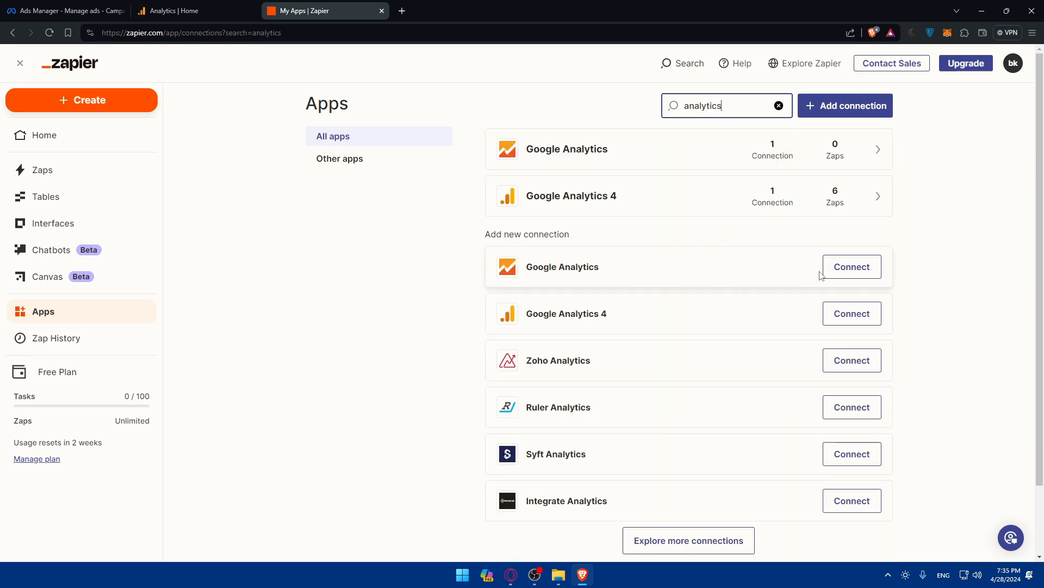
- Add a new Google Analytics connection, choosing the required Google account and authorizing Zapier to access it
click(846, 275)
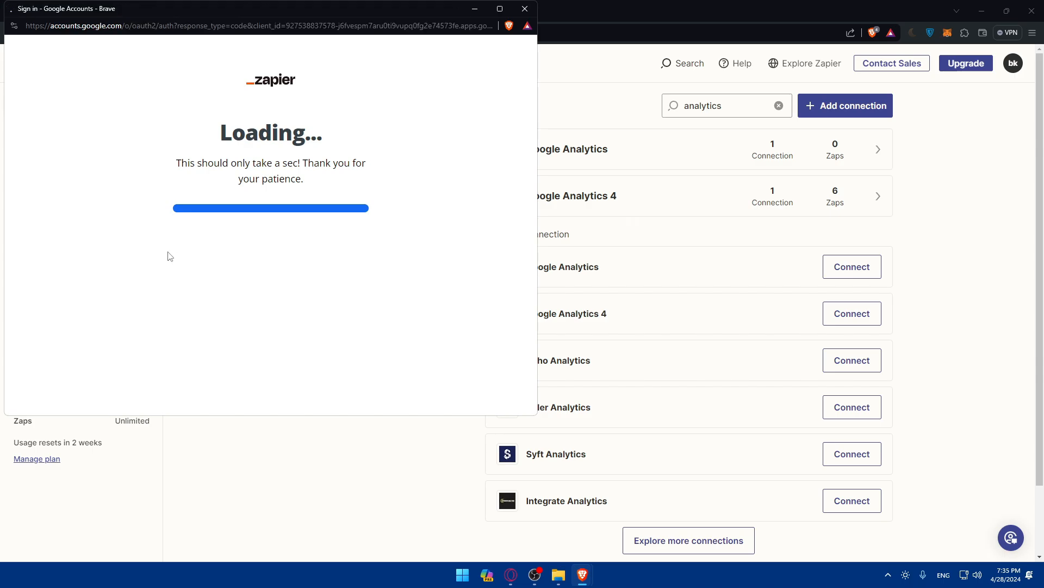
click(293, 175)
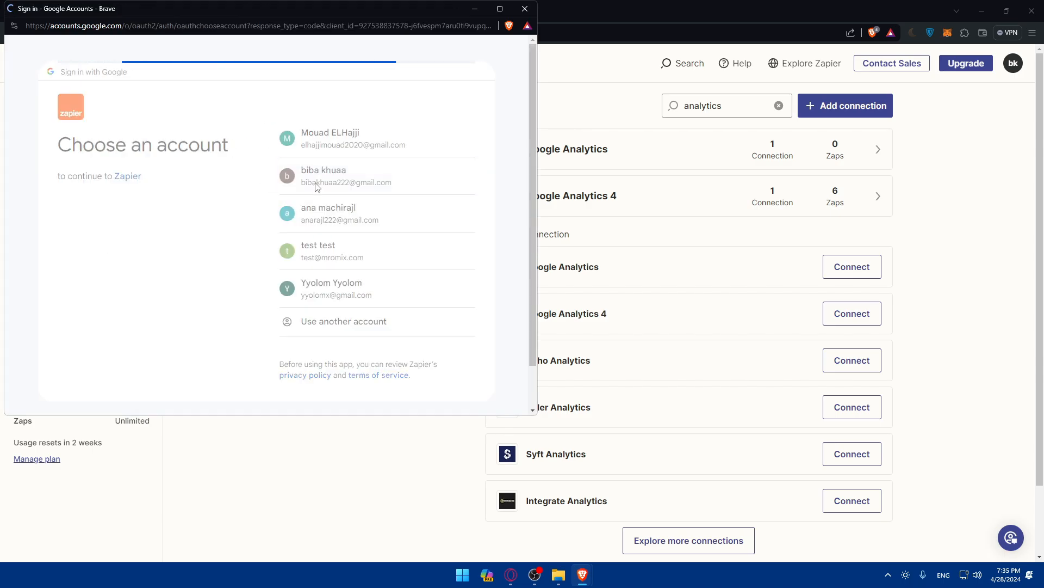
click(380, 351)
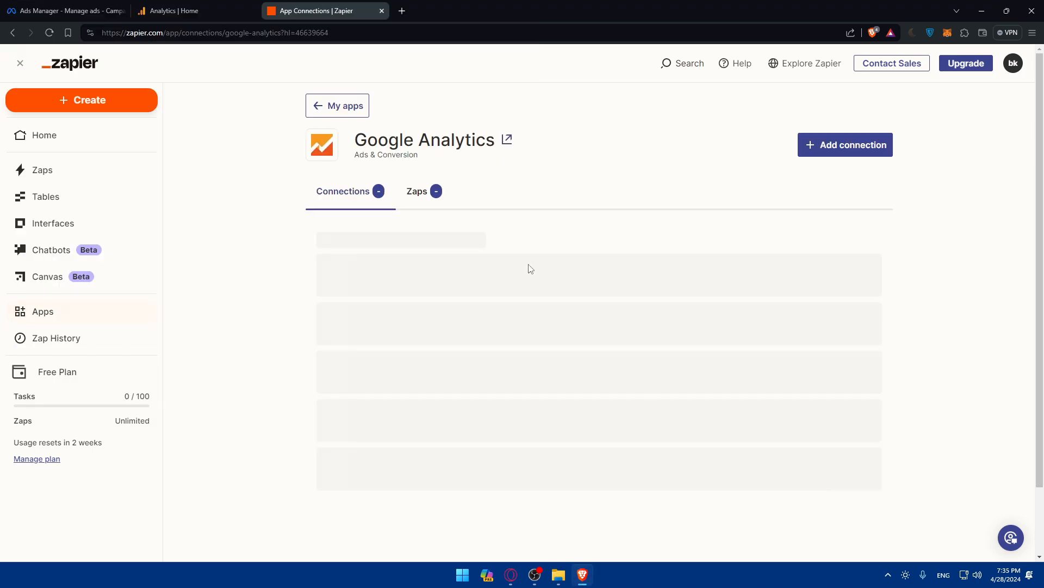
scroll(481, 291, up, 2)
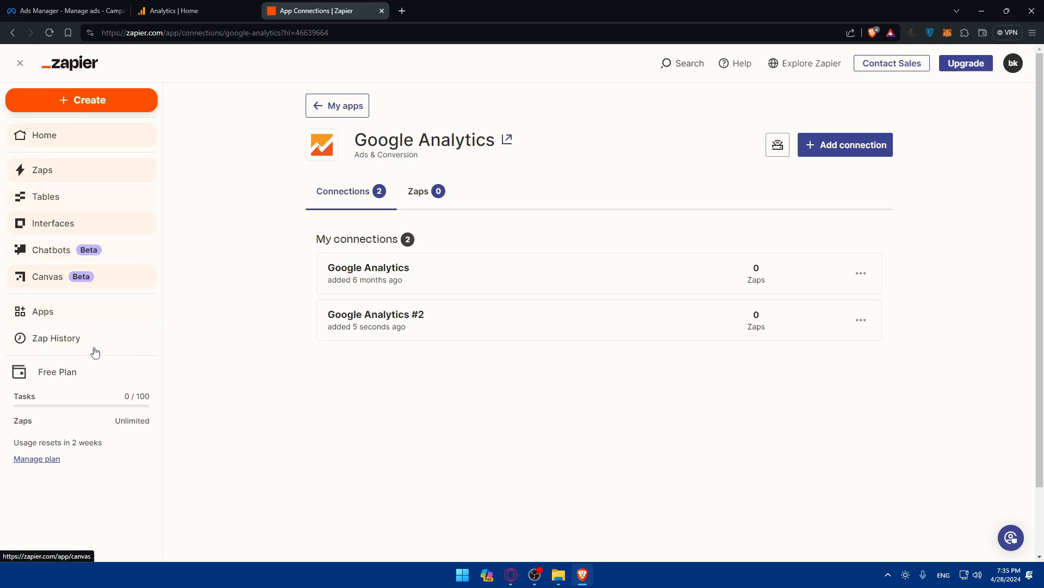
- Create a new Zap and submit the automation prompt "connect facebook ads to google analytics"
click(91, 102)
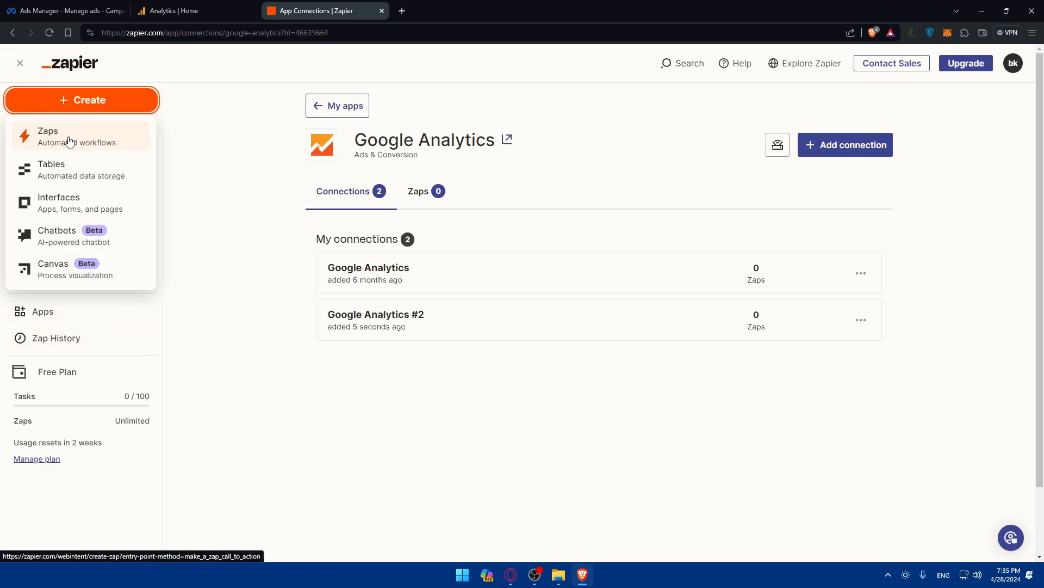
click(70, 138)
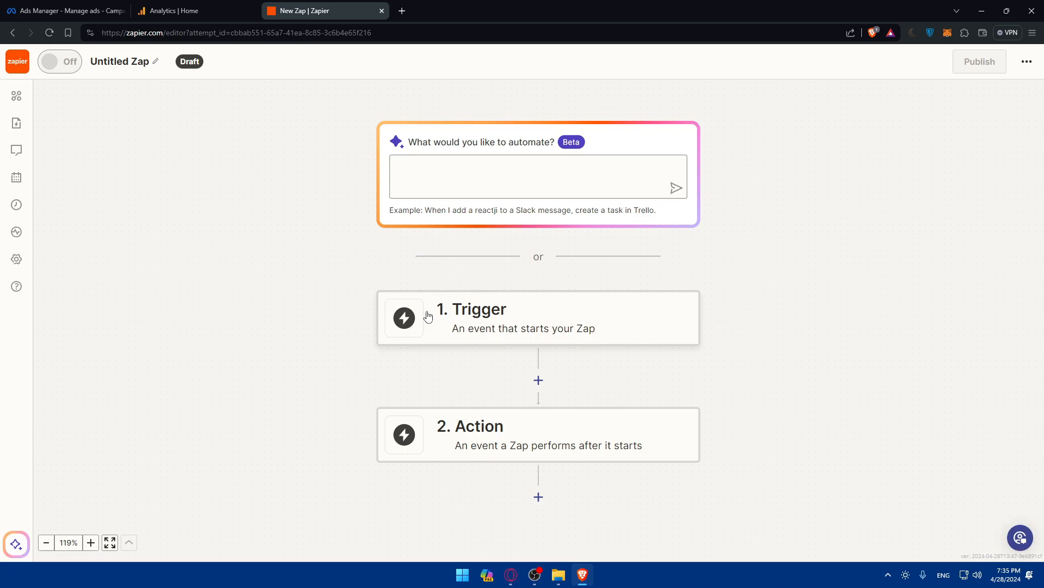
click(472, 171)
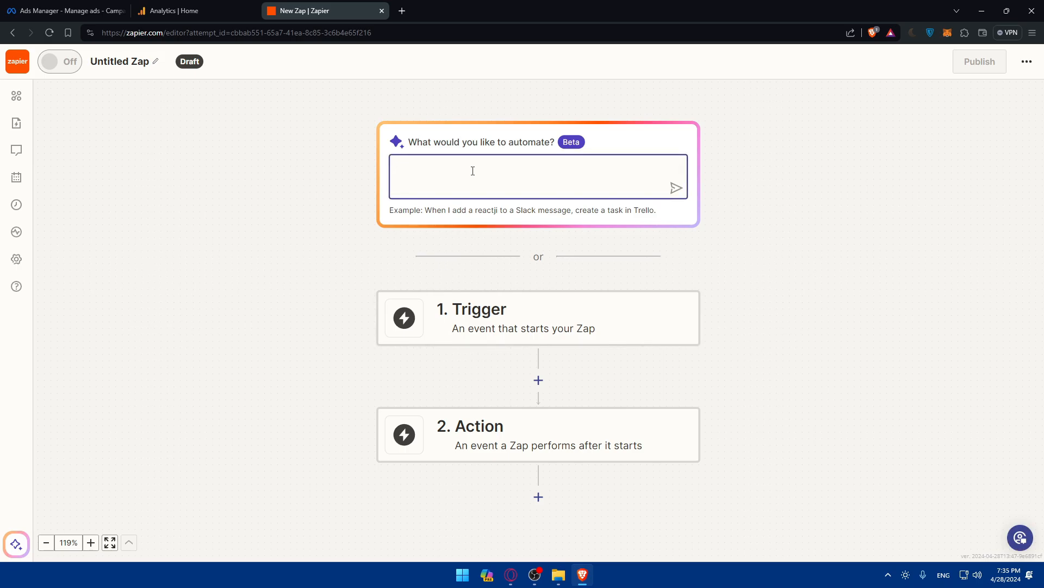
text(connect facebook ads to)
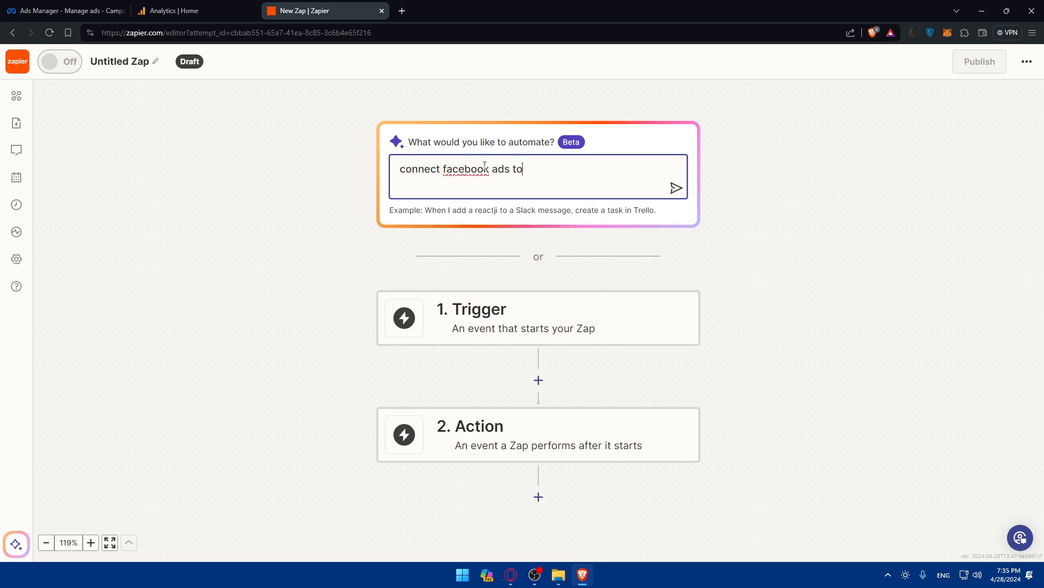
text( google analytics)
key(Return)
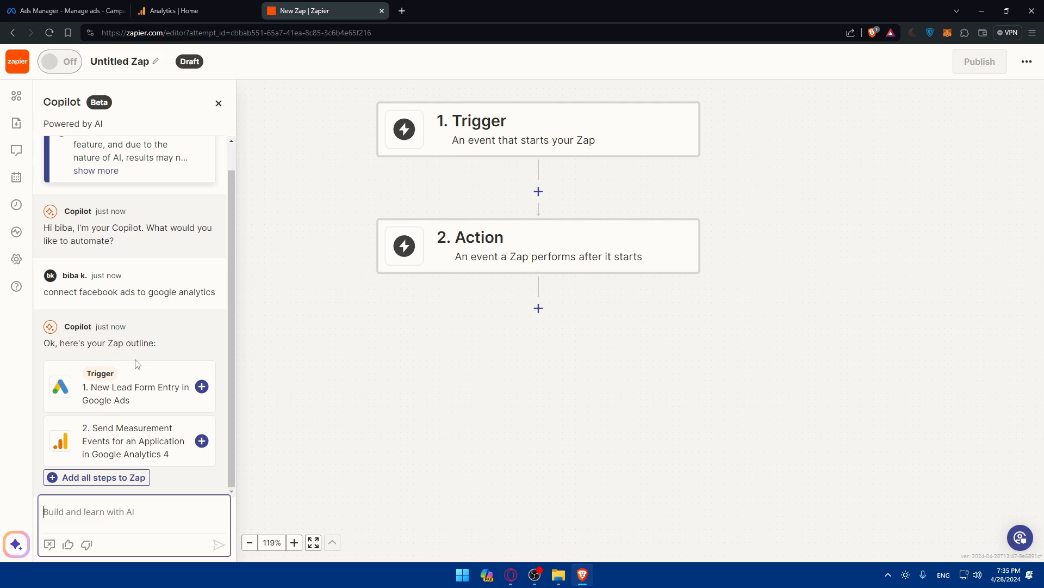
- Send Copilot the correction "i want facebook ads with google analytics not google ads"
text(-)
key(BackSpace)
text(i want facebook ads with google analytics no)
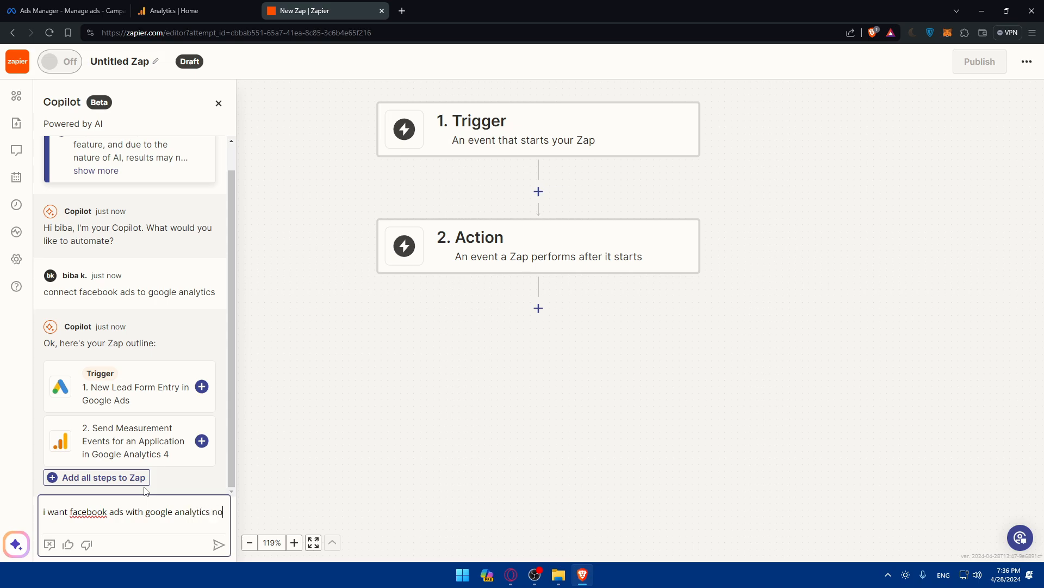
text(t )
text(google ads)
key(Return)
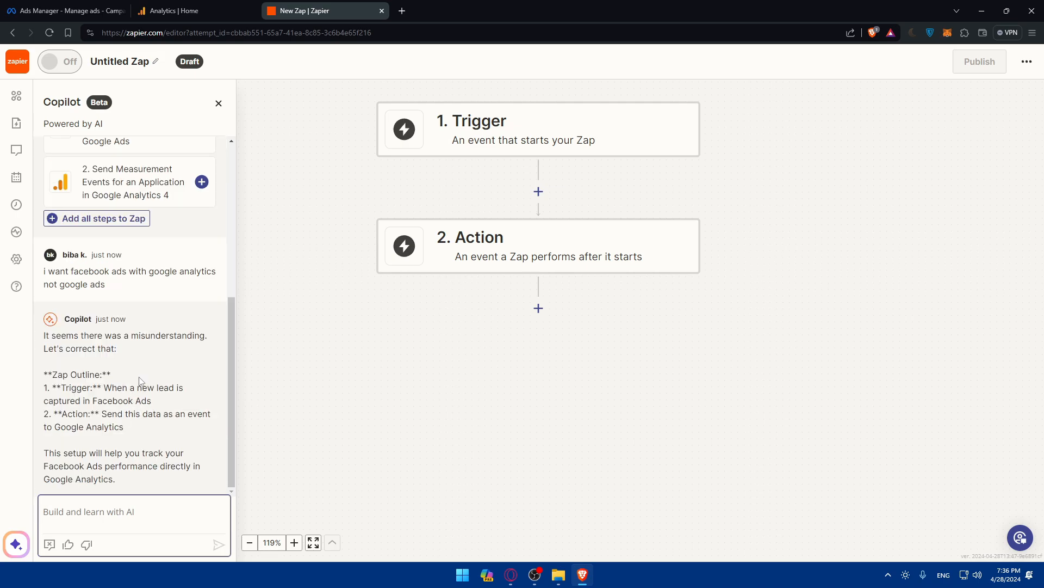
- Copy the trigger and action lines of Copilot's corrected Zap outline and send them back to it as a message
text(--)
key(BackSpace)
drag(46, 388, 141, 435)
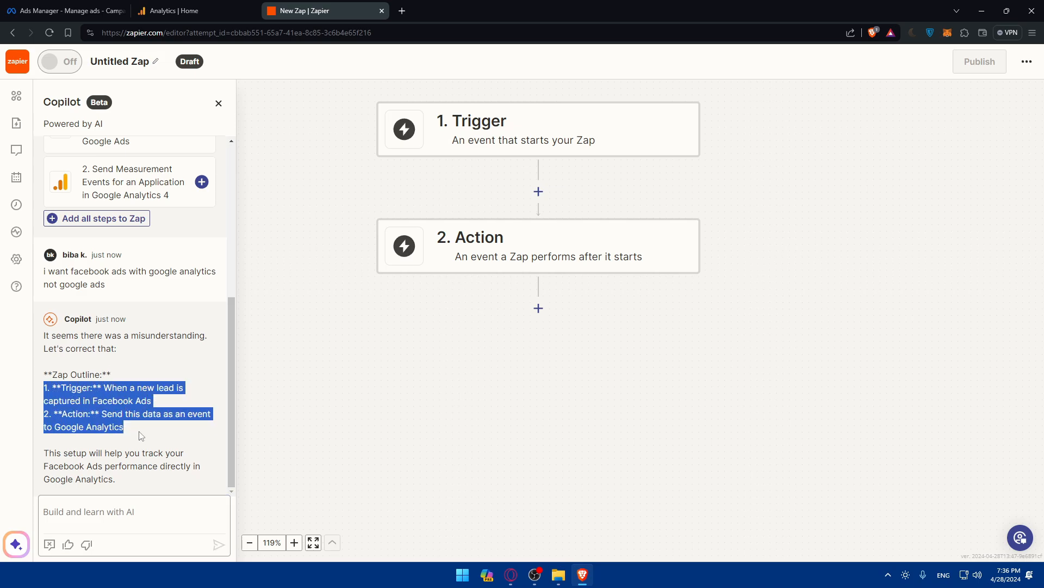
key(ctrl+c)
click(120, 504)
key(ctrl+v)
key(Return)
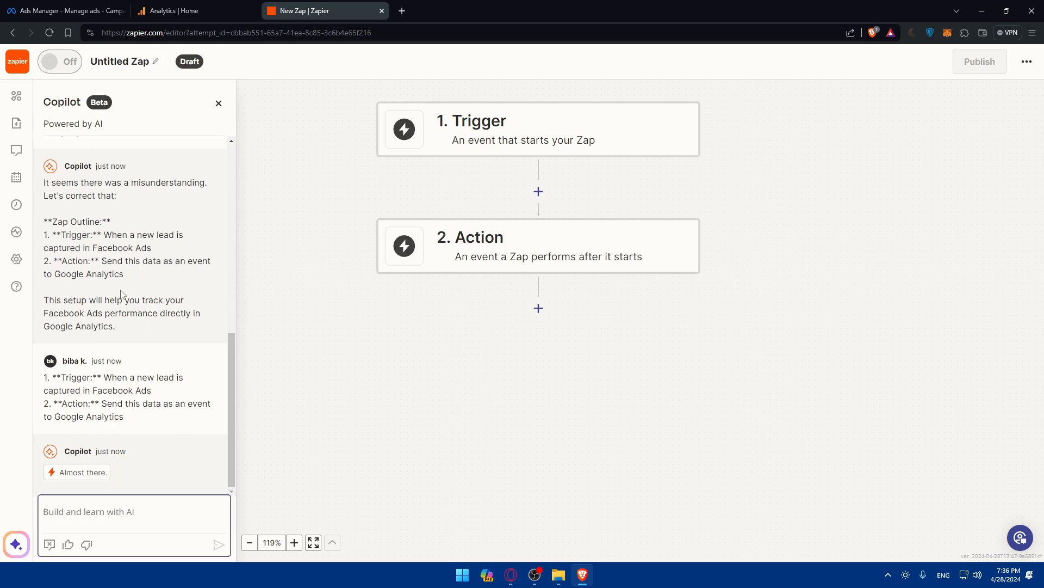
- Add Copilot's suggested "Send Measurement Events for an Application in Google Analytics 4" step to the Zap
scroll(136, 310, up, 3)
scroll(152, 326, up, 5)
scroll(159, 305, up, 2)
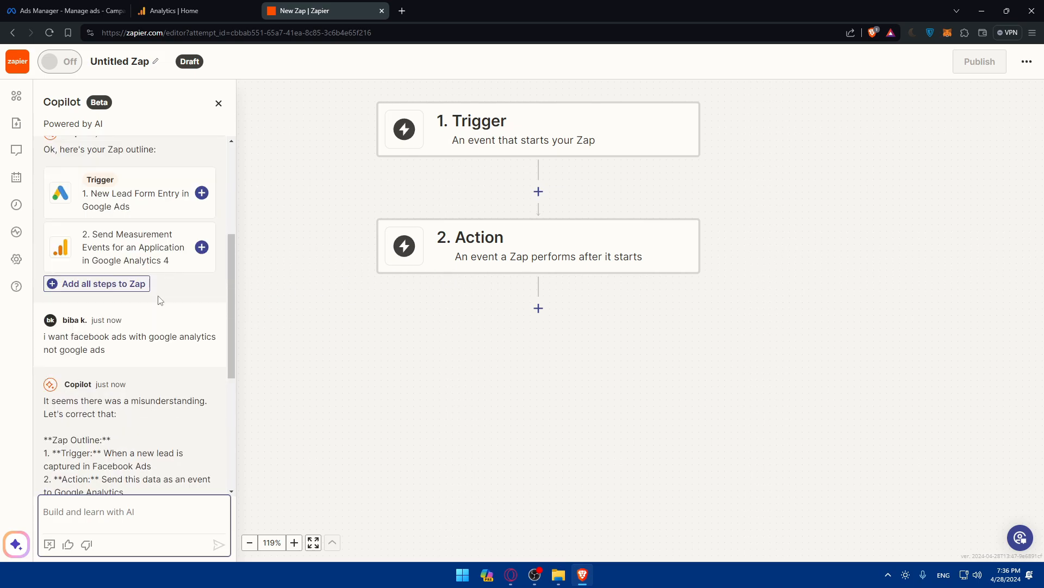
click(201, 247)
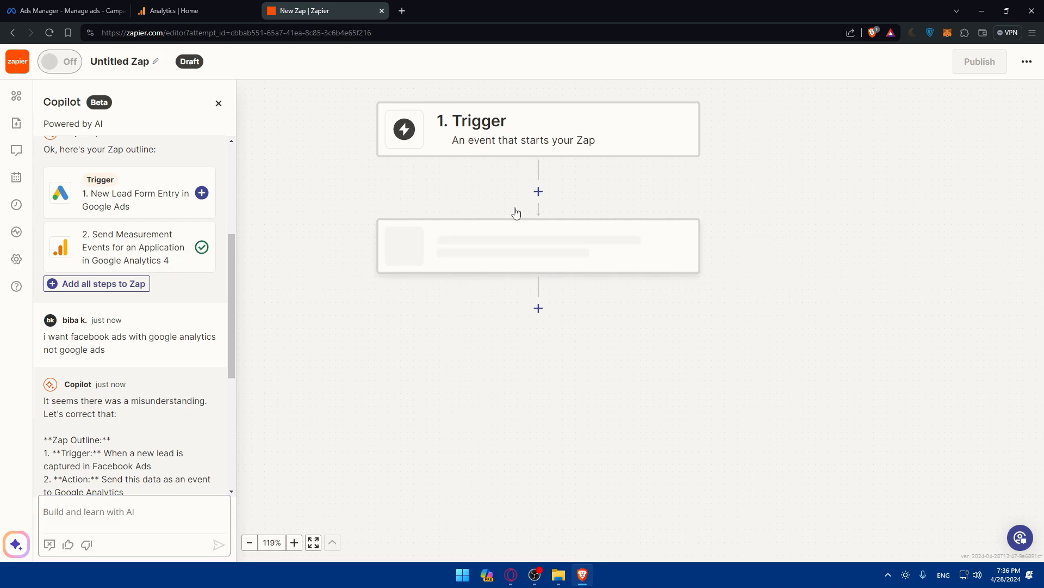
scroll(146, 379, down, 5)
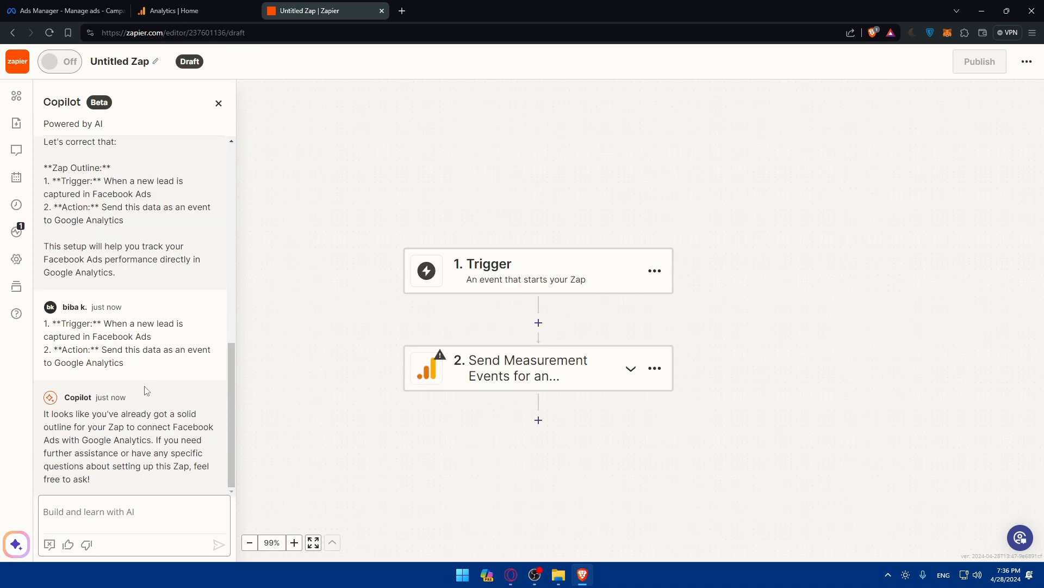
click(313, 543)
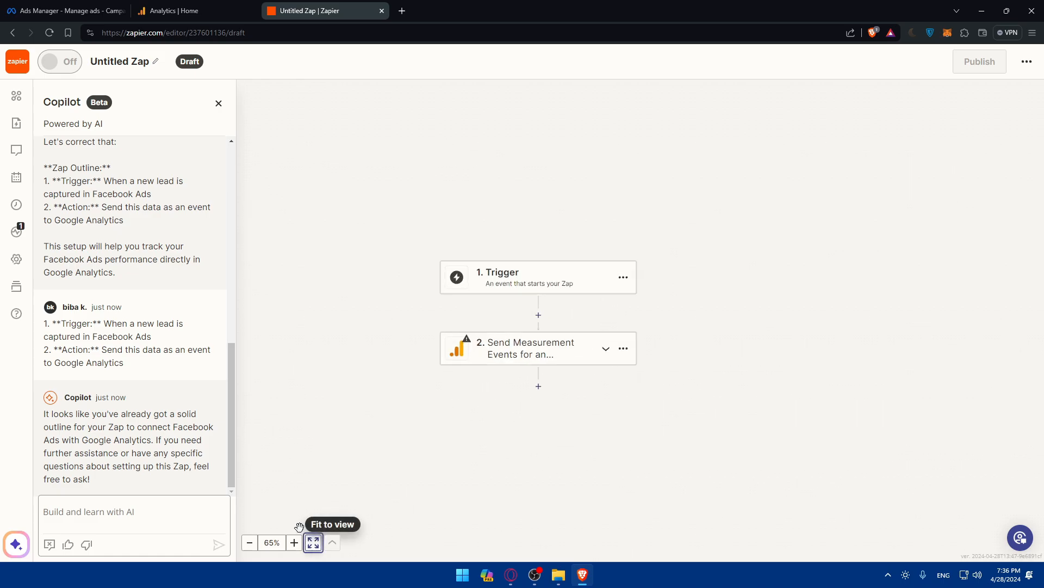
- Copy the first prompt, "connect facebook ads to google analytics", from the Copilot conversation and send it again
click(135, 515)
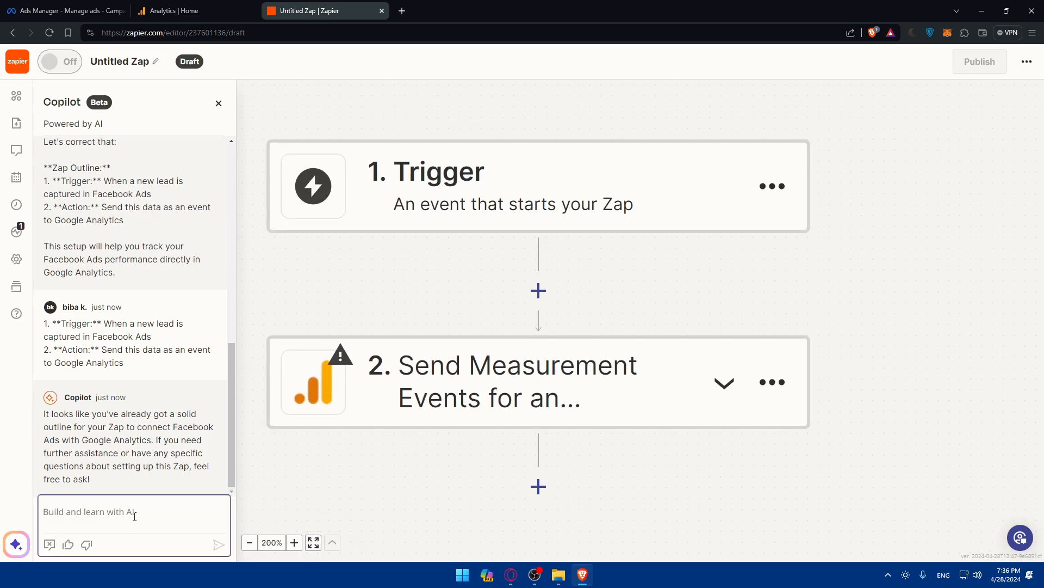
scroll(146, 407, up, 5)
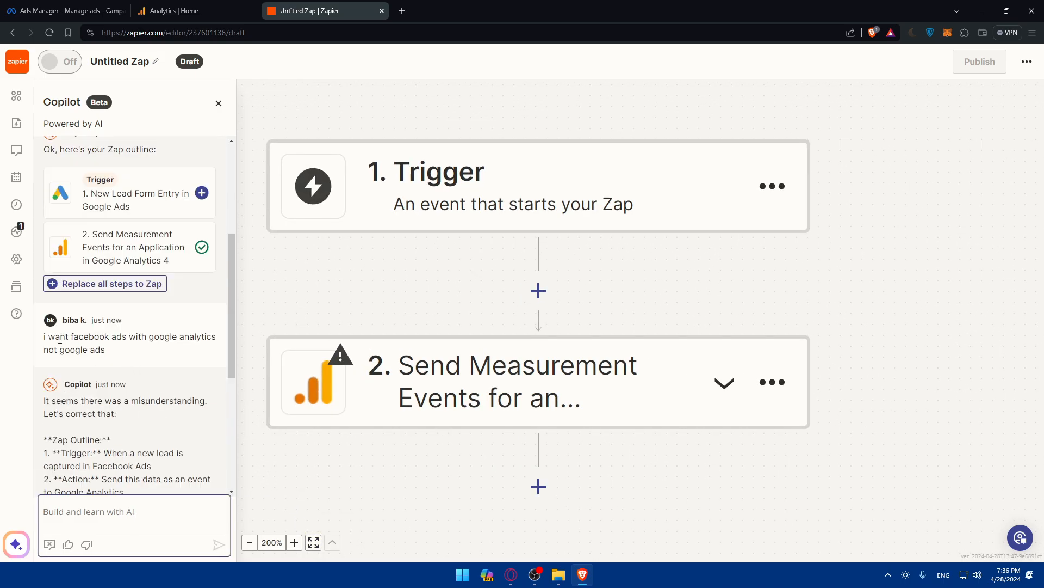
scroll(60, 339, up, 4)
drag(44, 279, 224, 288)
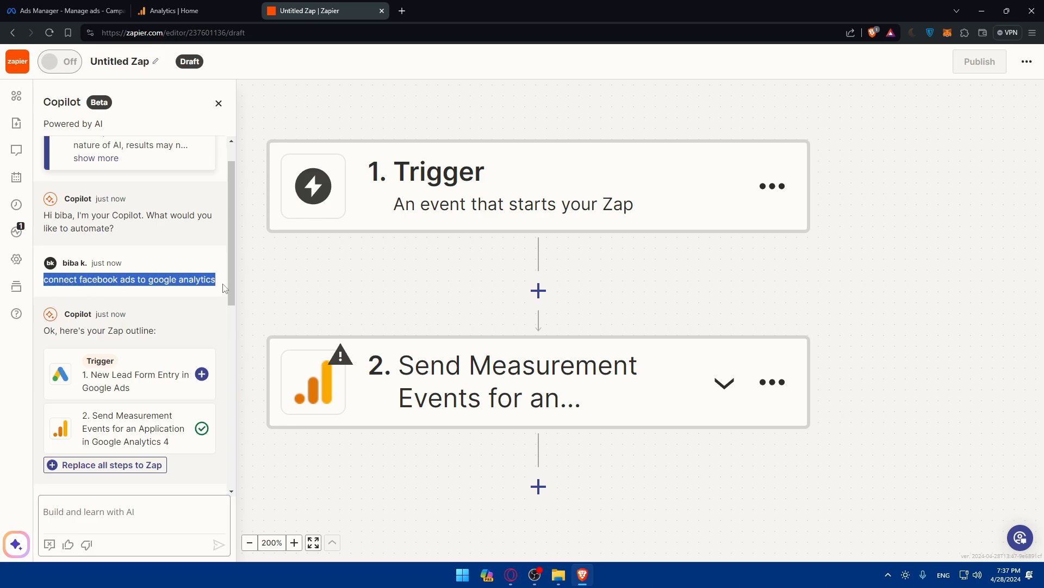
click(156, 512)
key(ctrl+v)
key(Return)
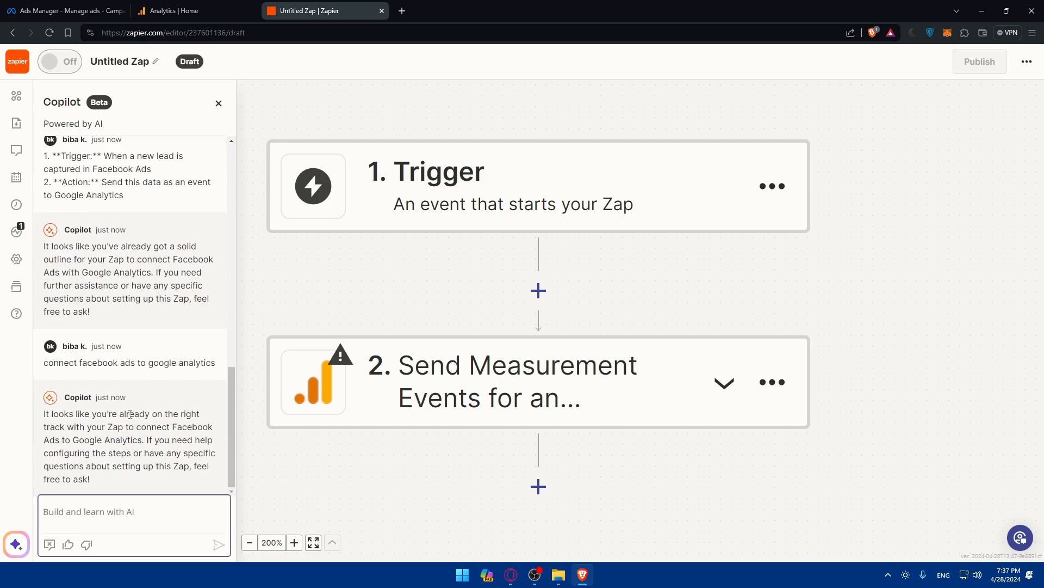
- Tell Copilot "i still need the trigger" and replace step 1 with its suggested "Create Lead Ad in Facebook Lead Ads (for Business admins)"
text(i still need the trigger)
key(Return)
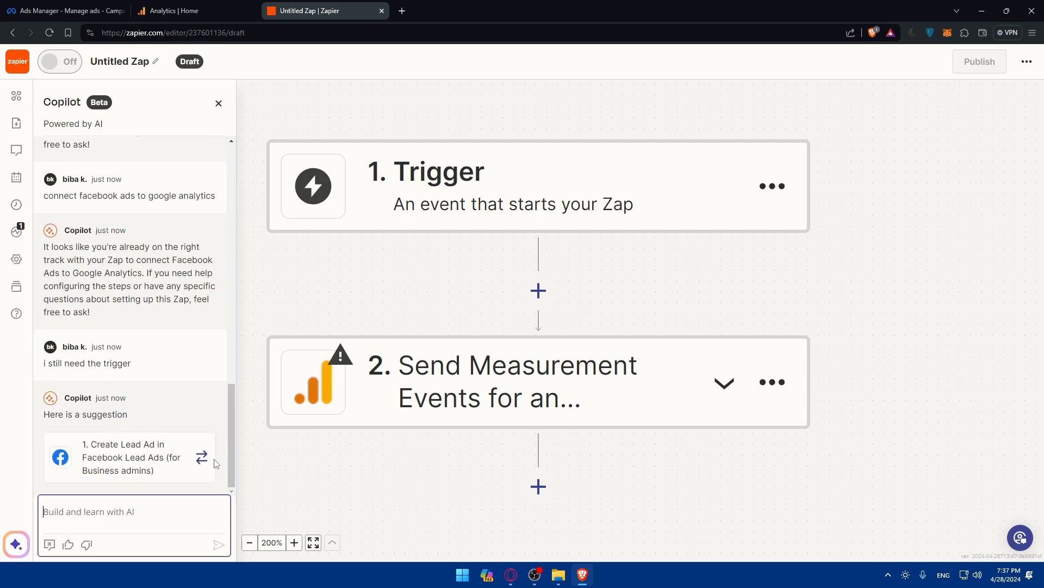
click(201, 457)
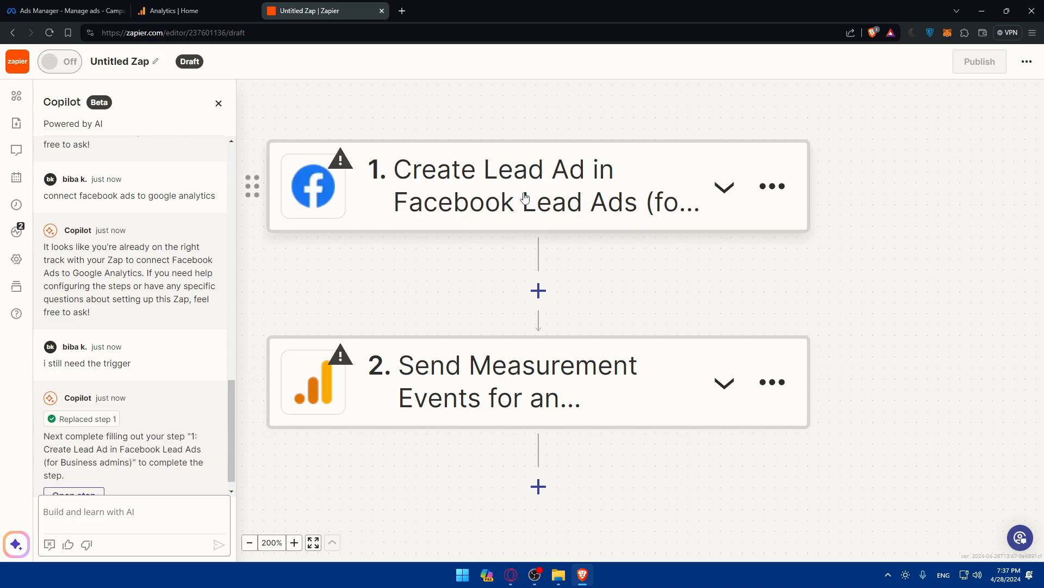
- Try to connect a Facebook account to the Create Lead Ad step, confirming the business settings and checking the Facebook Page choices
scroll(533, 167, down, 2)
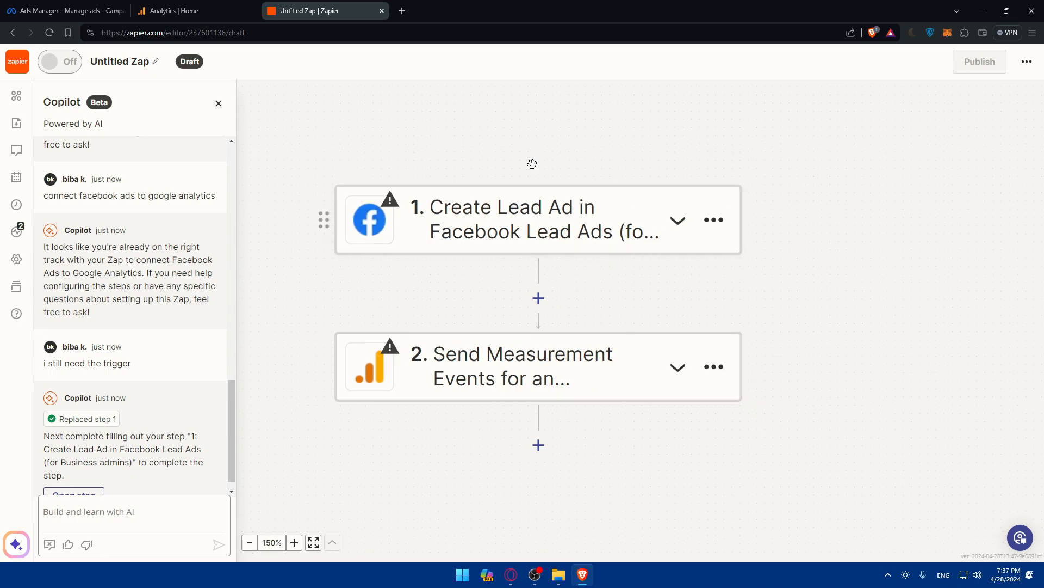
click(582, 215)
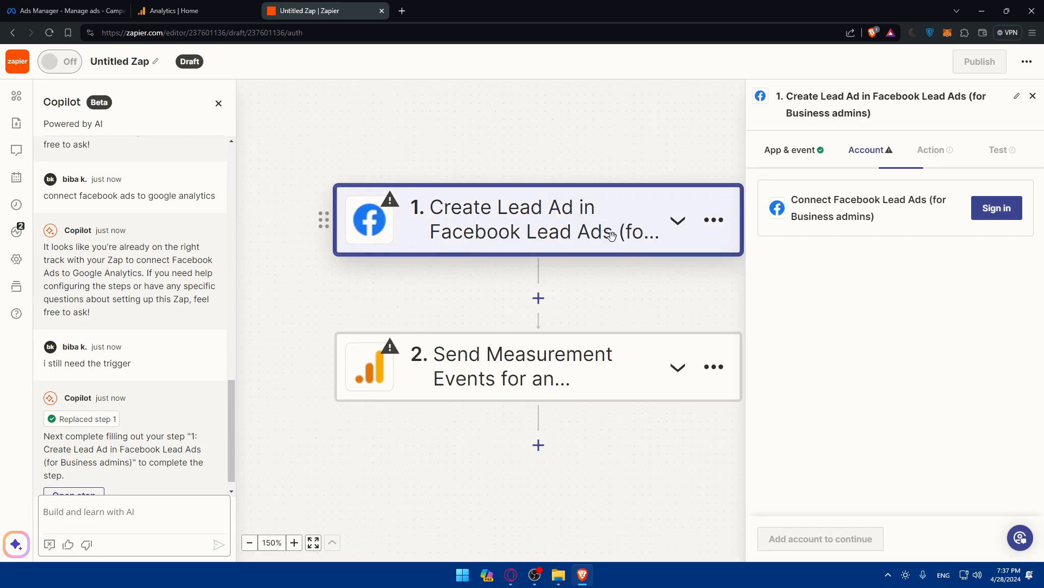
click(996, 213)
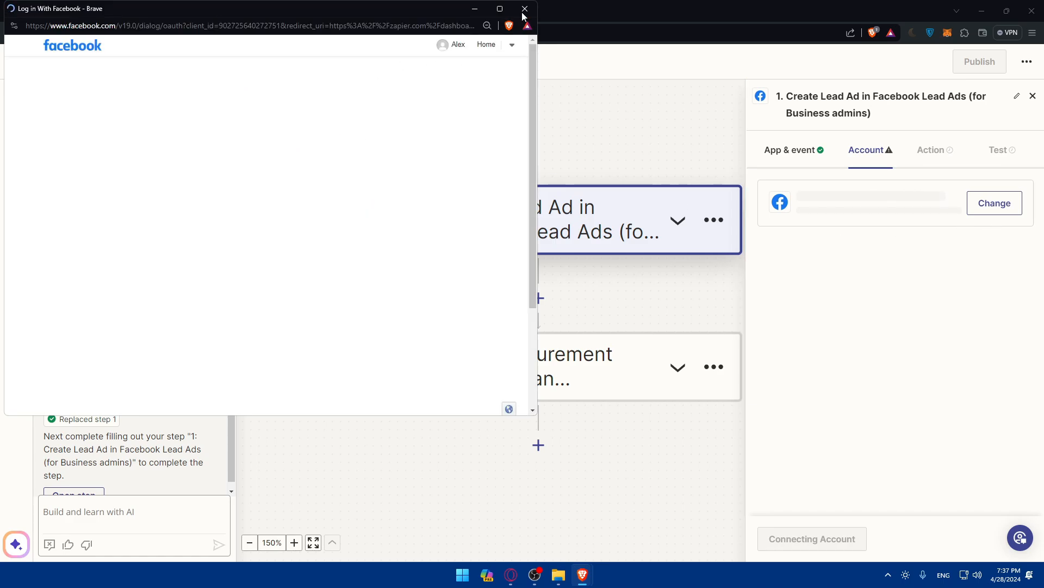
click(525, 10)
click(995, 208)
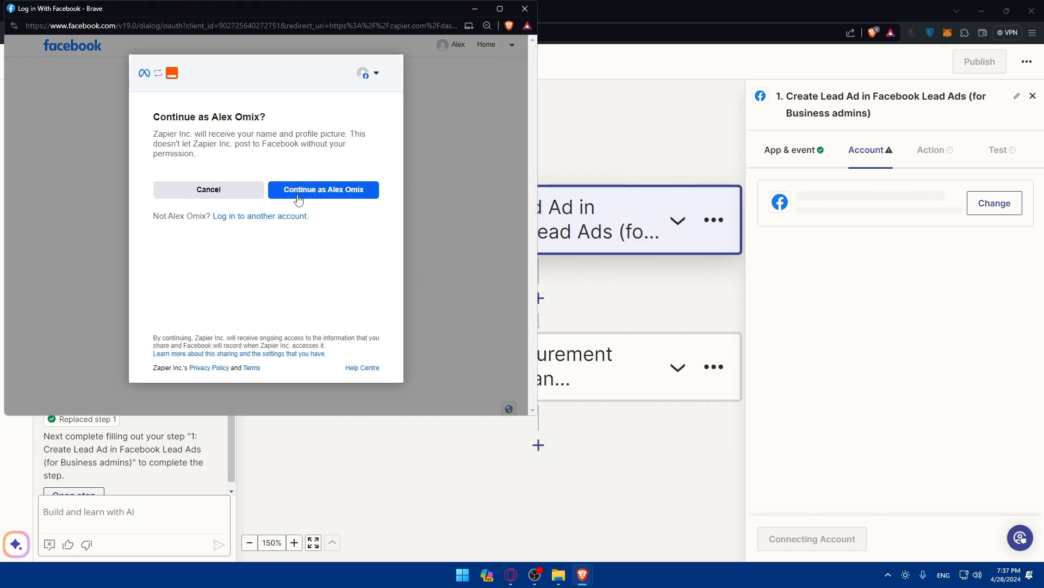
click(305, 191)
click(333, 354)
click(327, 352)
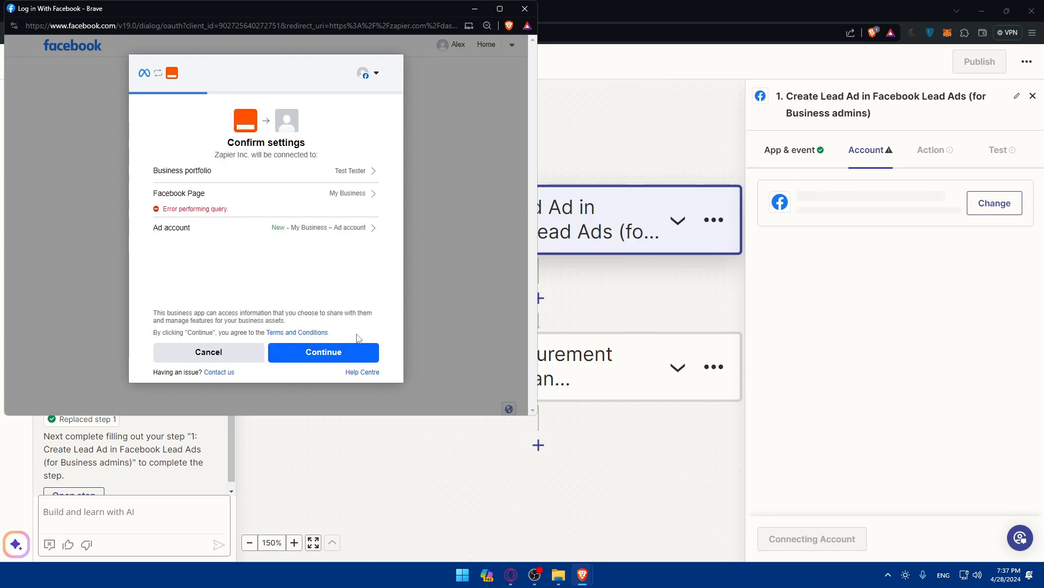
click(348, 355)
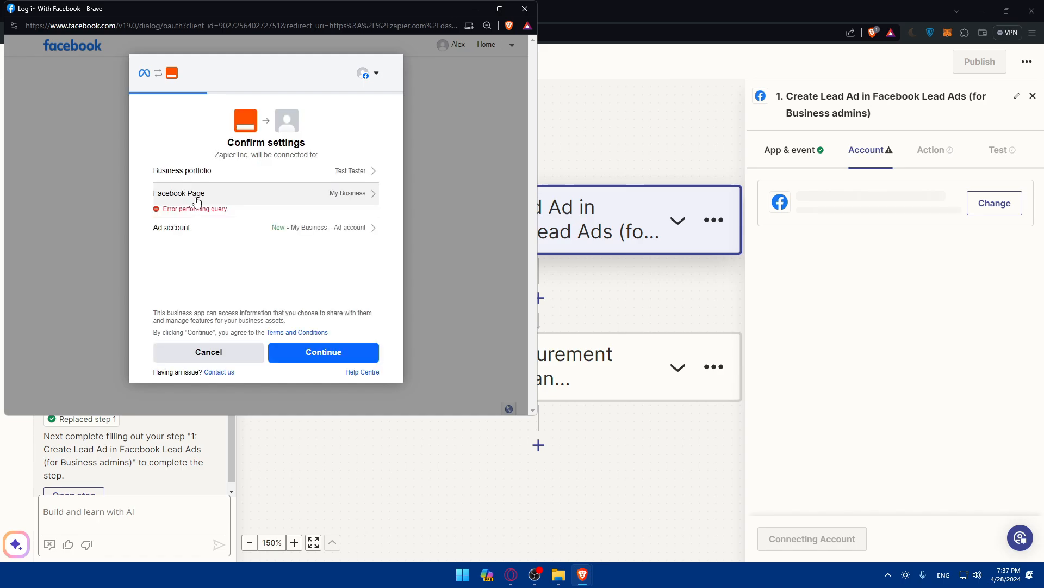
click(305, 196)
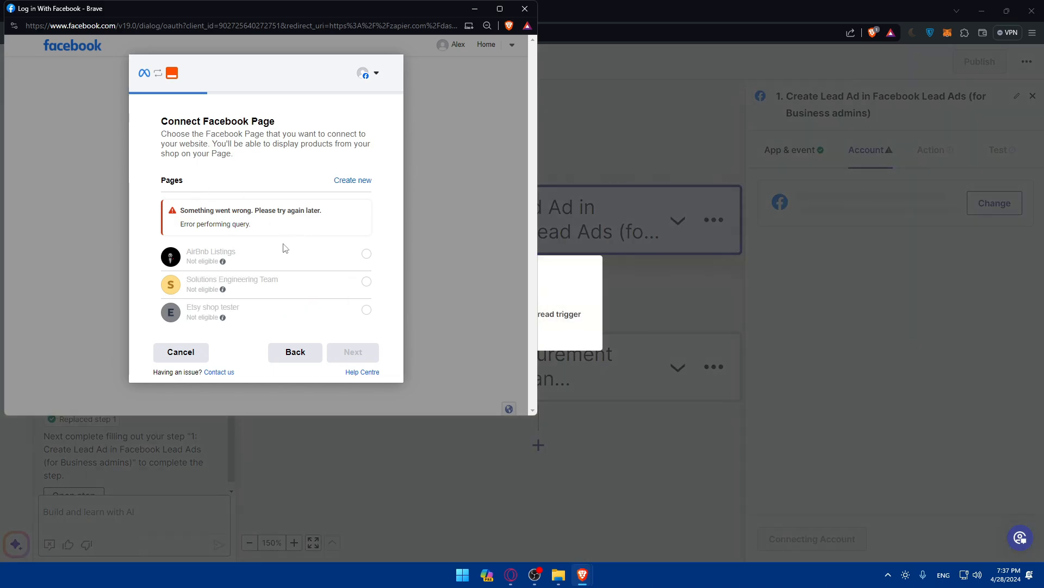
click(525, 8)
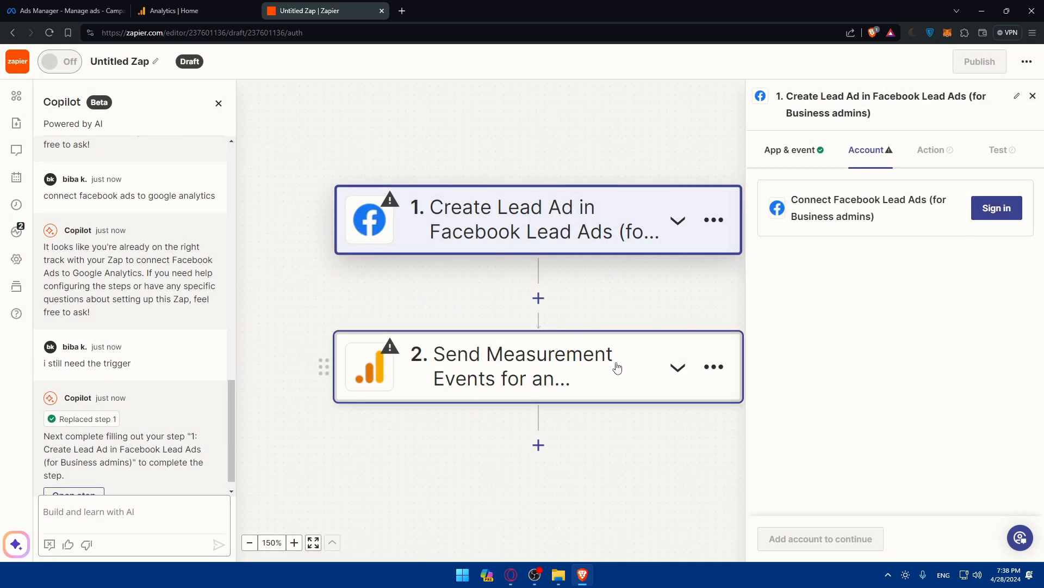
- Review the account, action, and app and event settings of the Google Analytics 4 step
click(553, 353)
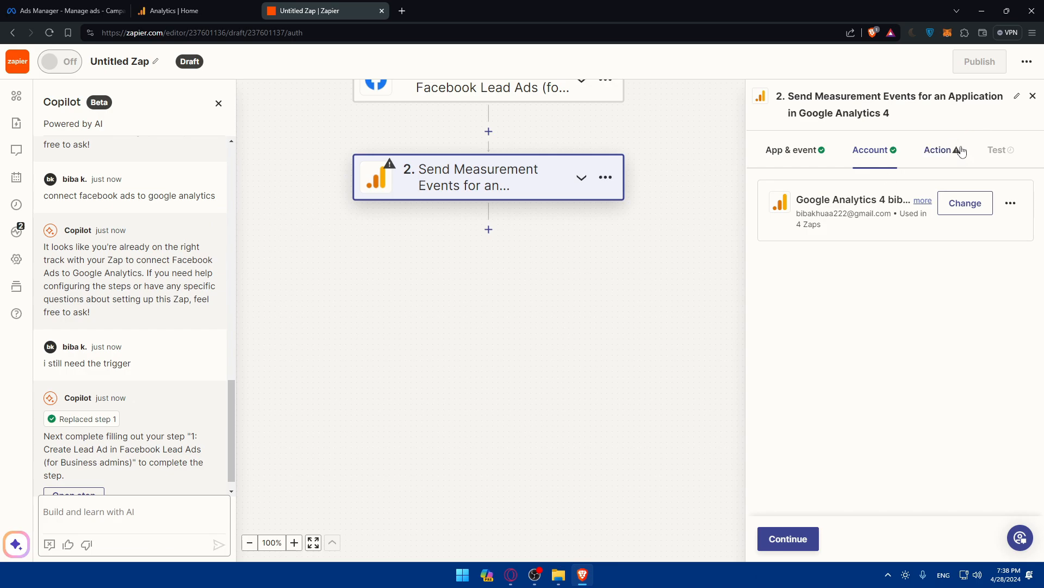
click(941, 150)
click(804, 150)
scroll(532, 262, up, 2)
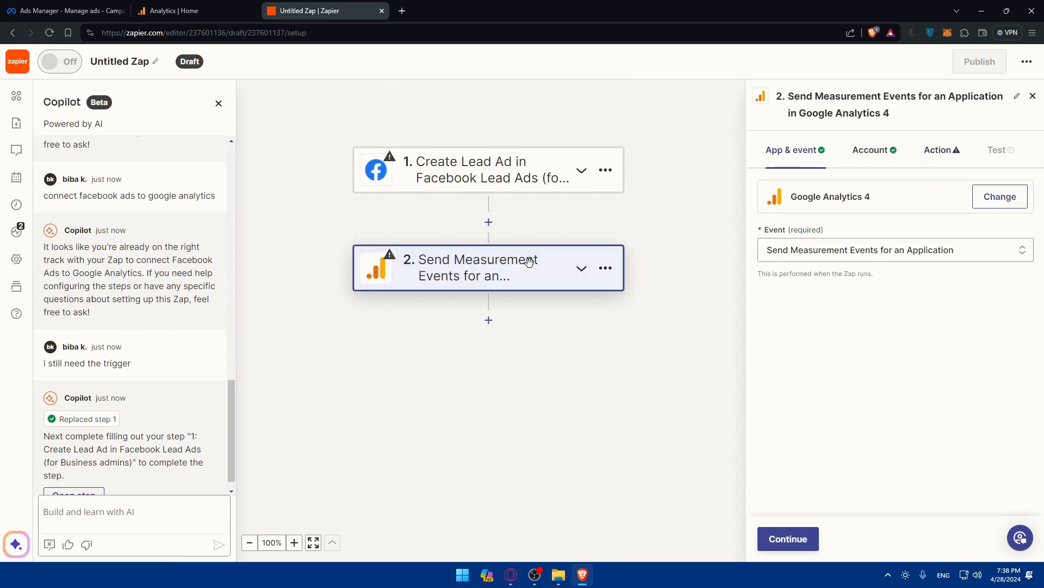
- Change the event of the Facebook Lead Ads step to Create Ad Statistics Report
click(499, 180)
click(794, 151)
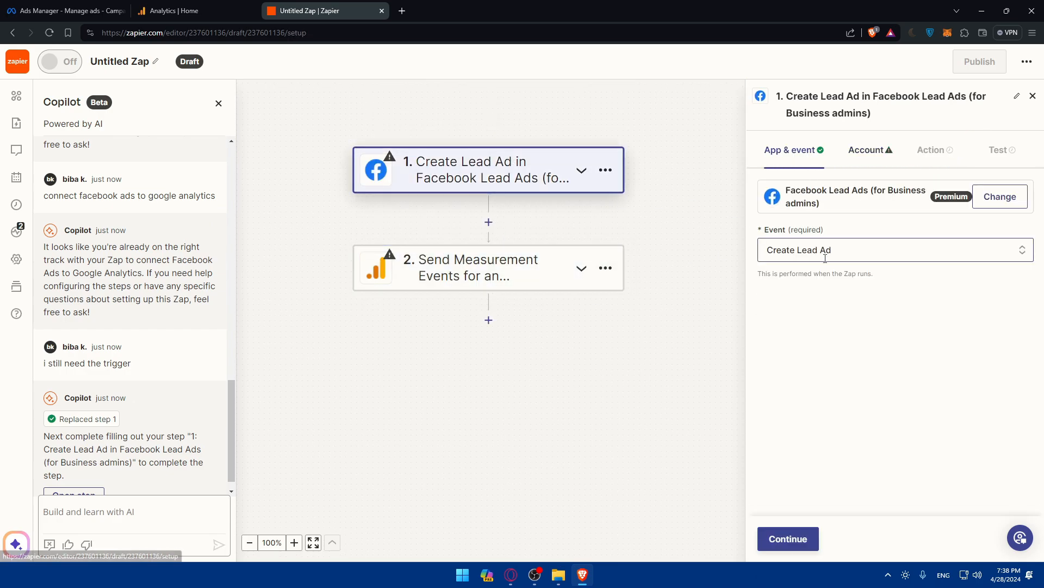
click(842, 253)
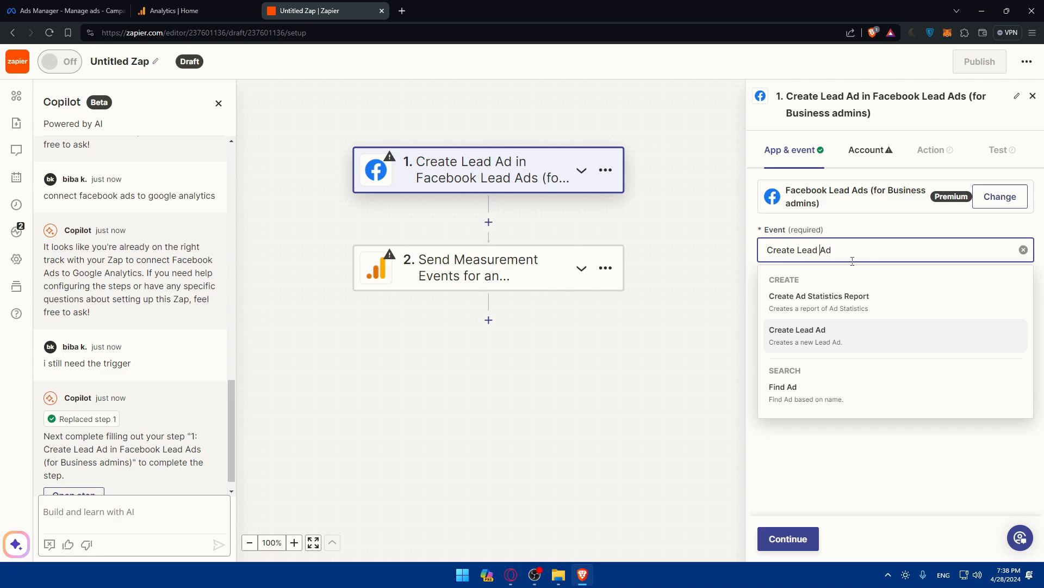
click(832, 307)
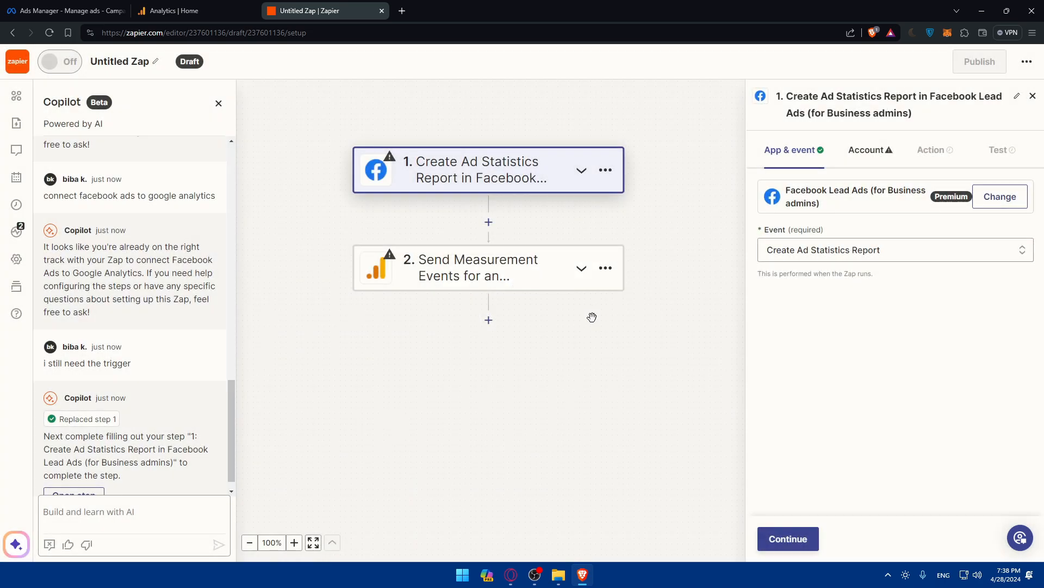
click(294, 543)
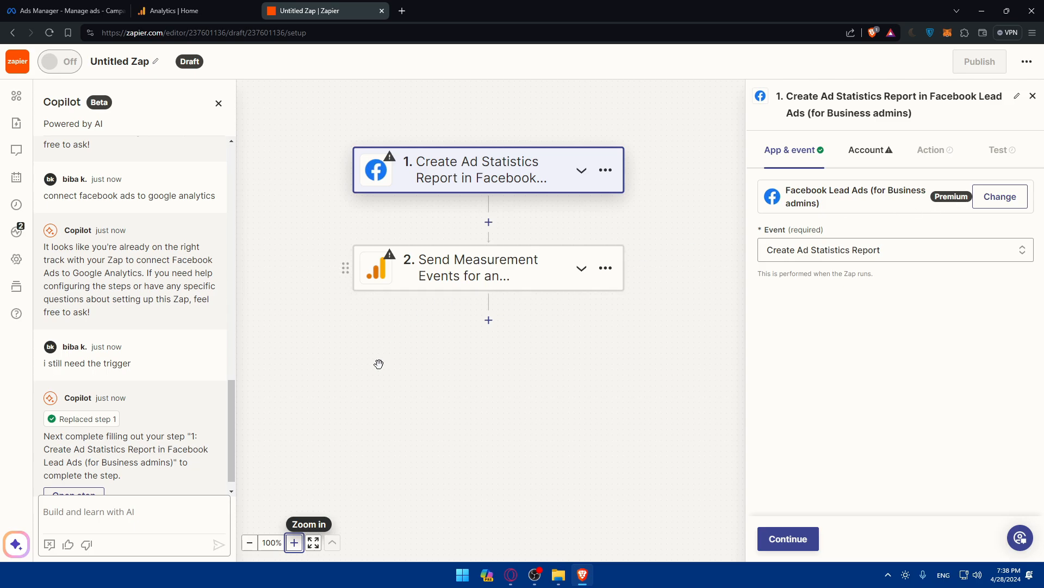
drag(382, 390, 388, 391)
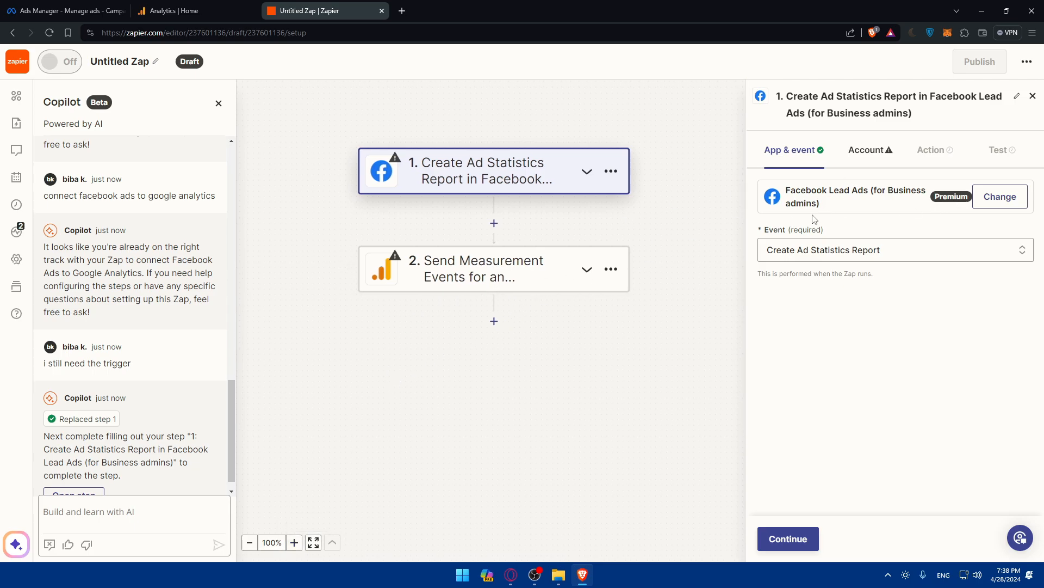
click(832, 245)
click(709, 363)
- Leave the Zap editor for the Zapier home page, saving the unpublished Zap as a draft
click(18, 61)
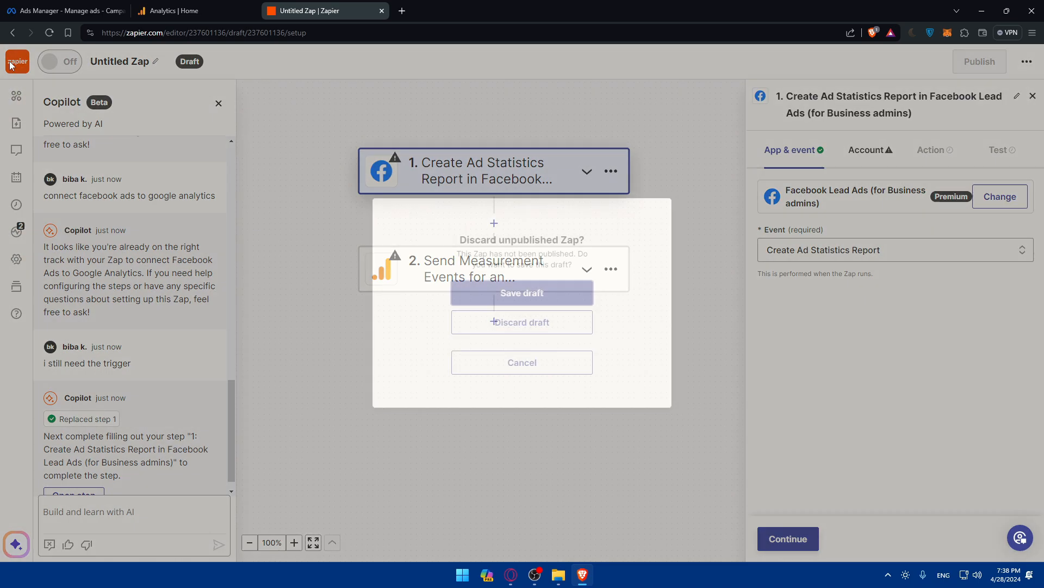
click(521, 302)
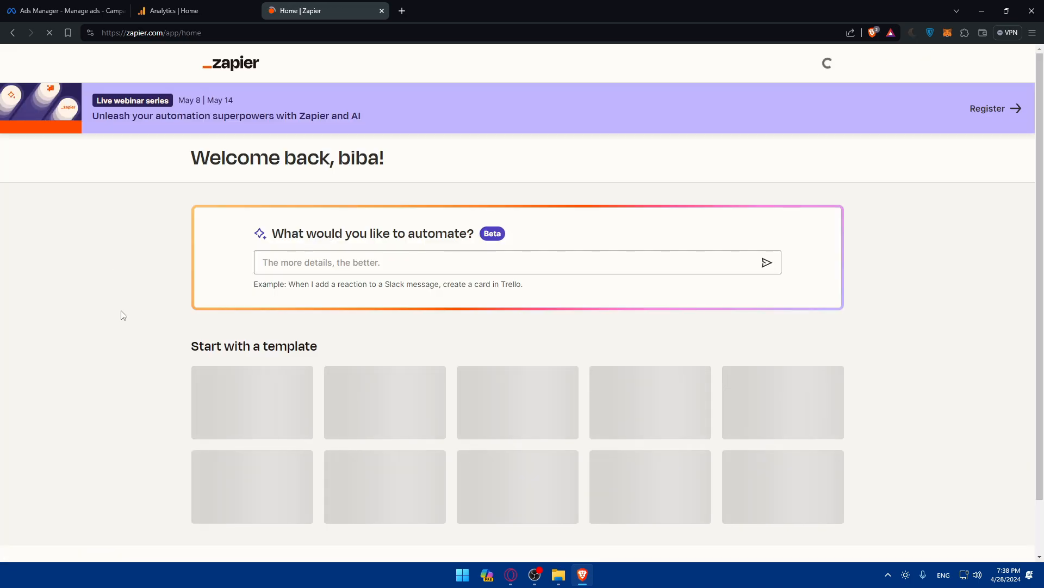
scroll(132, 310, down, 1)
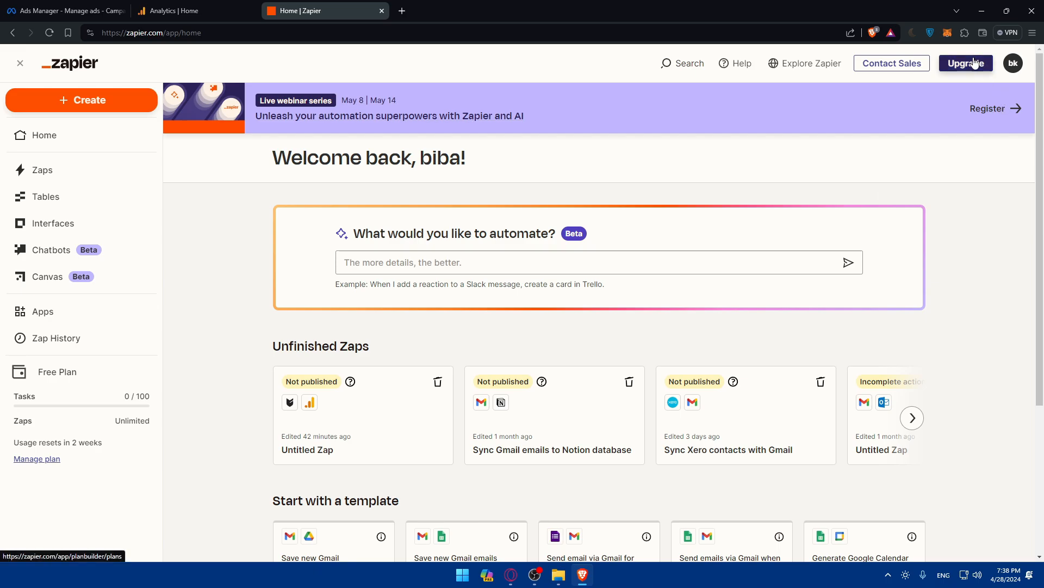
- Open the plan upgrade page, switch to monthly billing, and select the Professional plan with 750 tasks
click(953, 66)
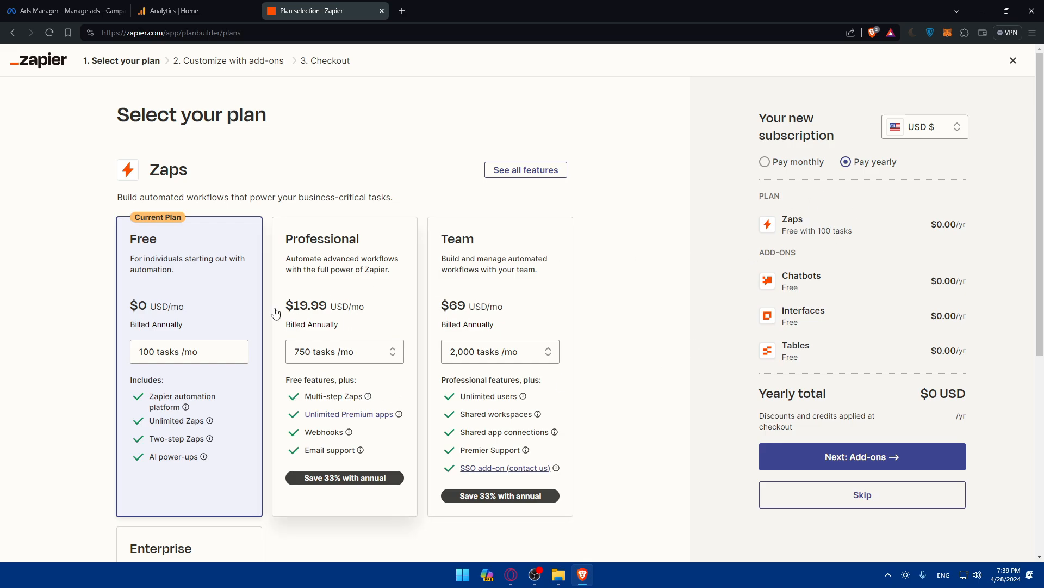
click(766, 162)
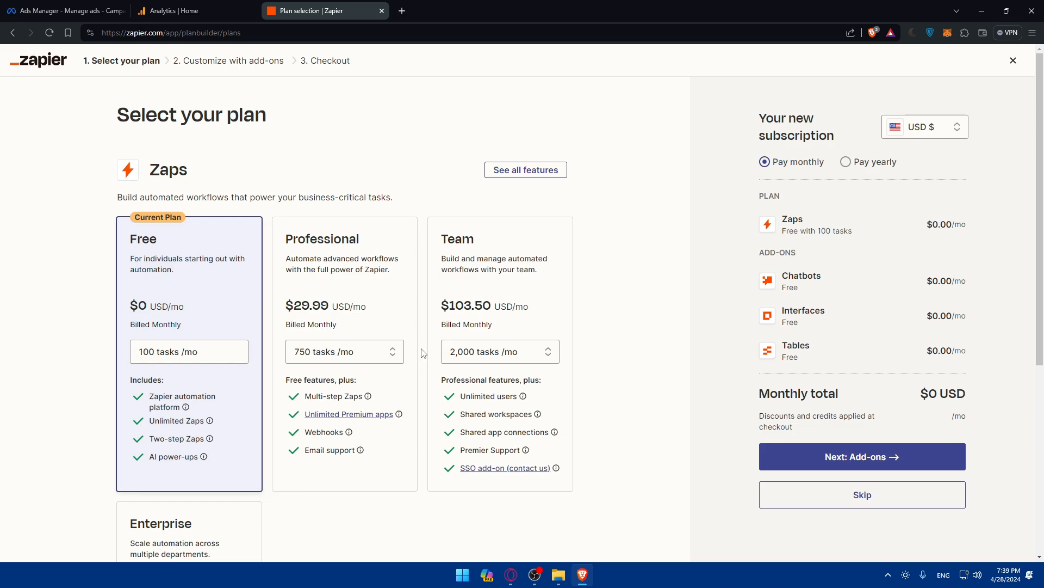
scroll(385, 357, down, 2)
scroll(376, 370, up, 2)
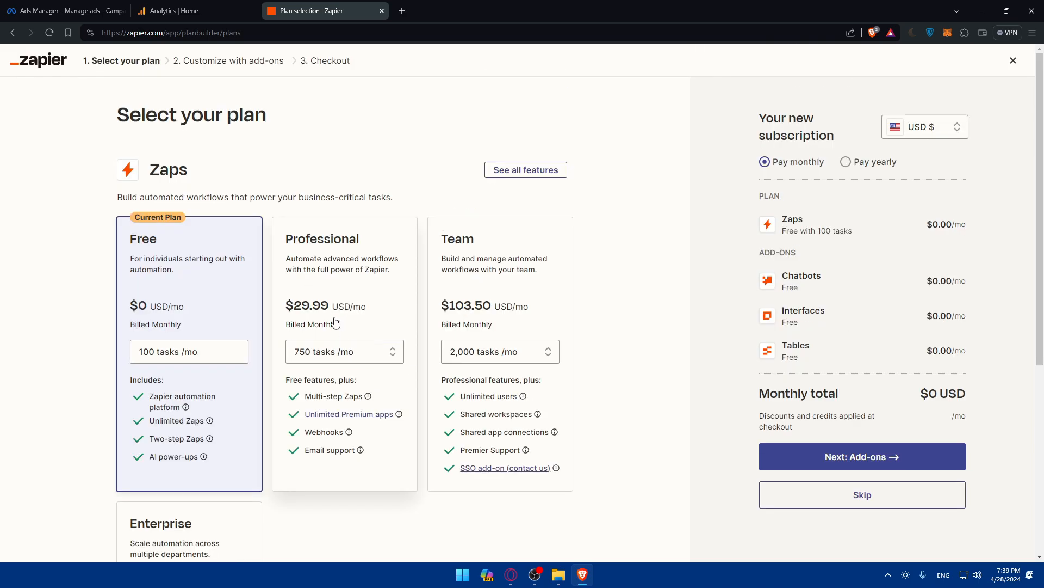
click(319, 225)
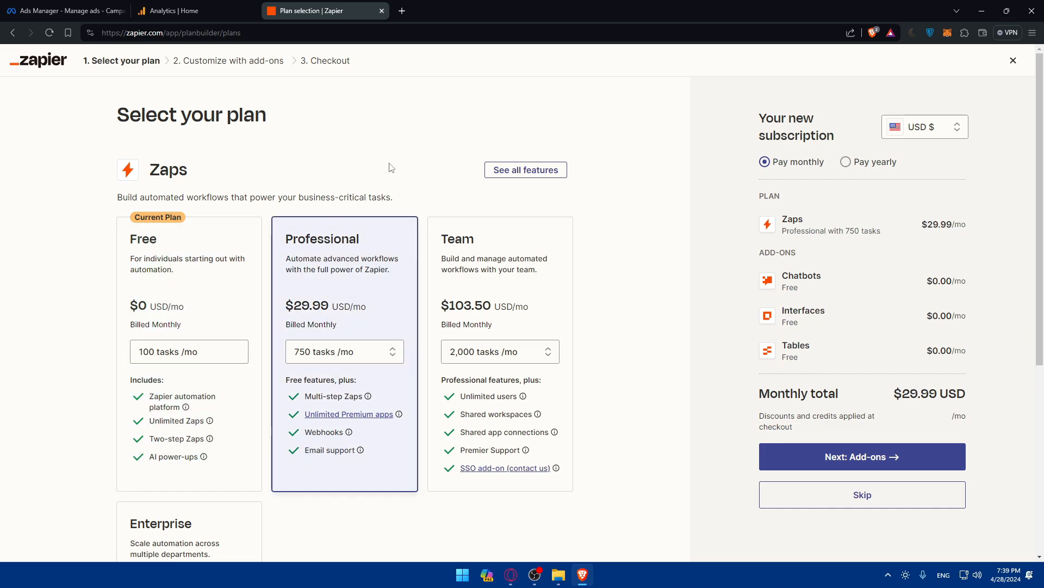